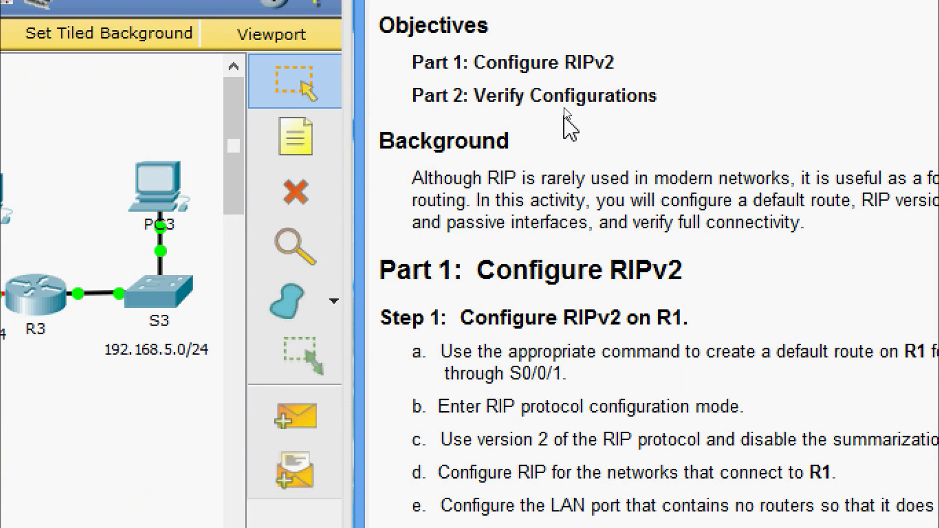
- Open the command line of router R1 and enter privileged mode, followed by global configuration mode
{"action": "scroll", "coordinate": [569, 127], "scroll_direction": "down", "scroll_amount": 3}
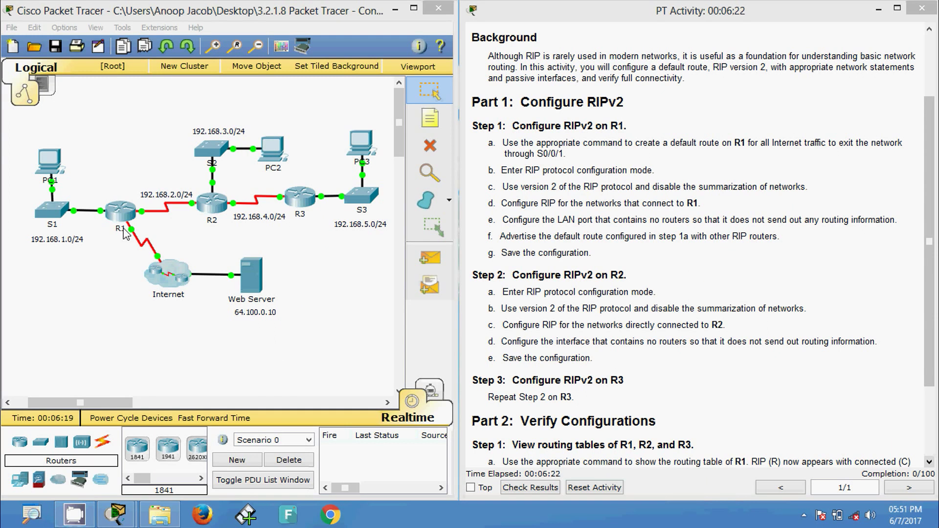
{"action": "left_click", "coordinate": [122, 213]}
{"action": "left_click", "coordinate": [363, 109]}
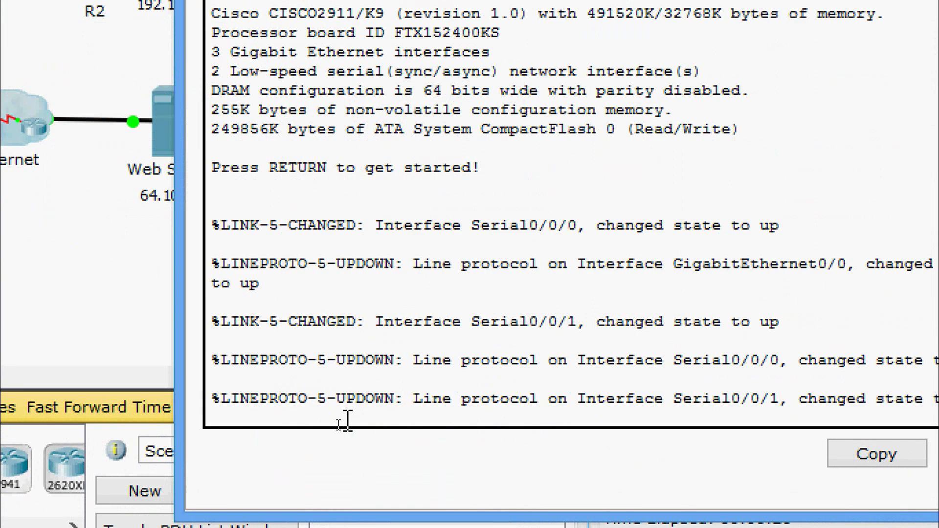
{"action": "key", "text": "Return"}
{"action": "type", "text": "ena"}
{"action": "key", "text": "Tab"}
{"action": "key", "text": "Return"}
{"action": "type", "text": "conf"}
{"action": "key", "text": "Tab"}
{"action": "type", "text": "t"}
{"action": "key", "text": "Return"}
- Create a default route on R1 with ip route 0.0.0.0 0.0.0.0 through interface serial 0/0/1
{"action": "type", "text": "ip rou"}
{"action": "key", "text": "Tab"}
{"action": "type", "text": "te"}
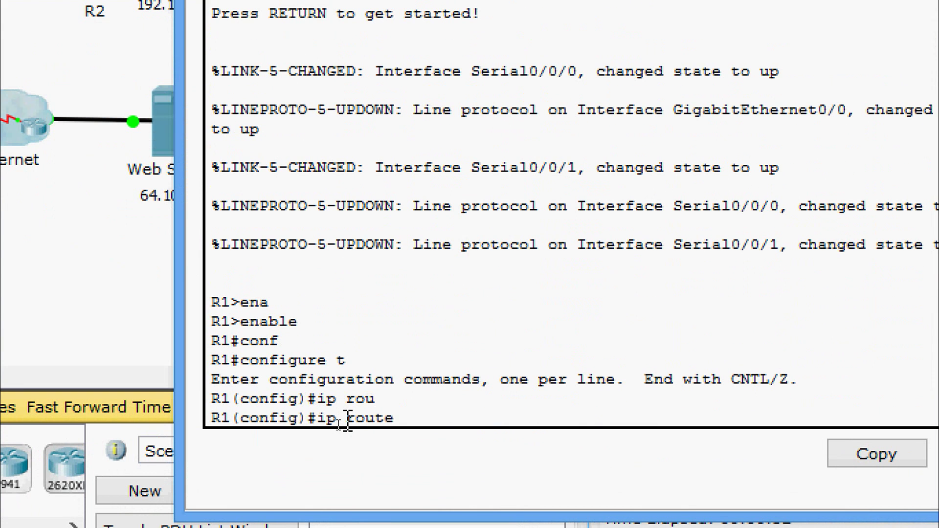
{"action": "type", "text": " 0.0.0.0 0.0.0.0"}
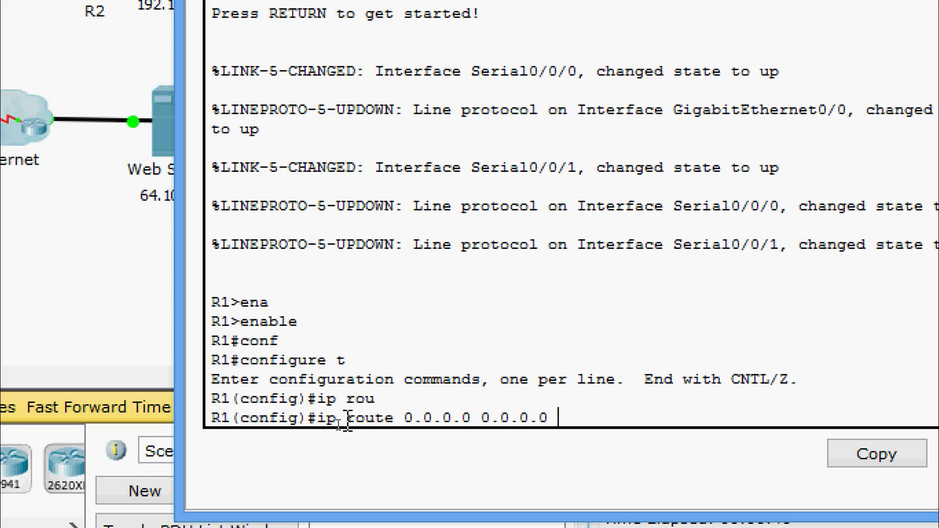
{"action": "type", "text": " ?"}
{"action": "type", "text": "ser"}
{"action": "key", "text": "Tab"}
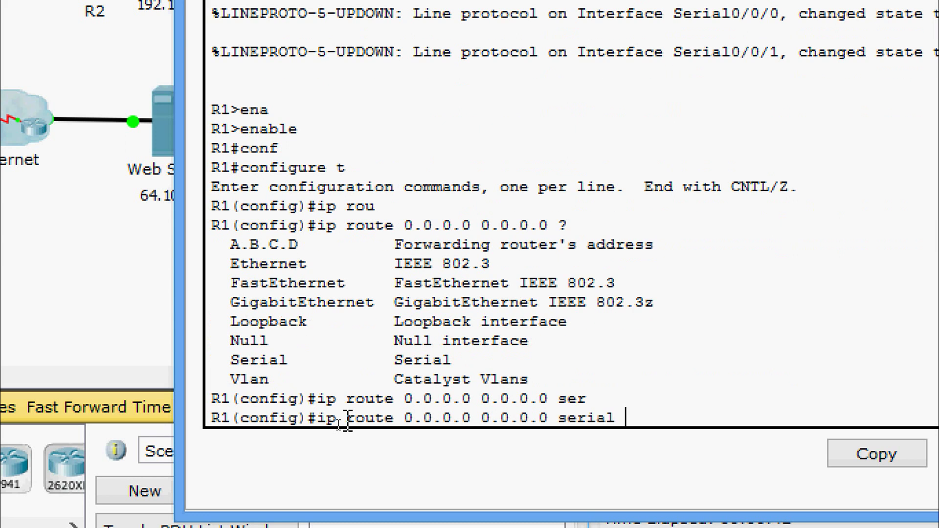
{"action": "type", "text": "0/0/1"}
{"action": "key", "text": "Return"}
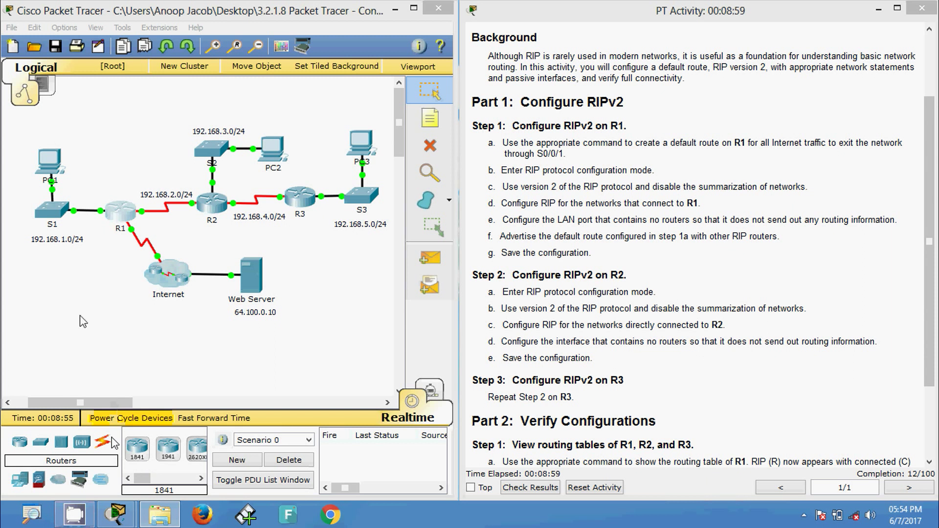
- Return to R1's command line and enter RIP configuration mode with router rip
{"action": "left_click", "coordinate": [120, 215]}
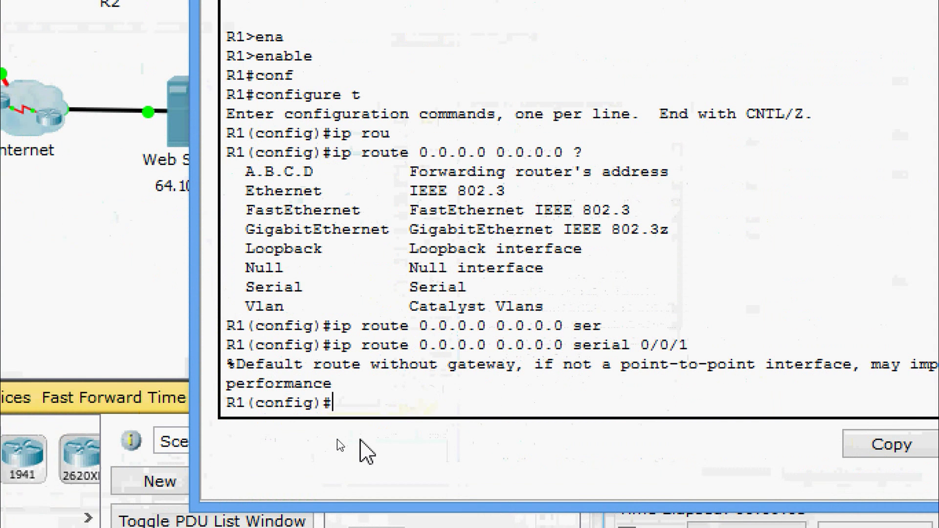
{"action": "type", "text": "router"}
{"action": "key", "text": "Tab"}
{"action": "type", "text": "ri"}
{"action": "key", "text": "Tab"}
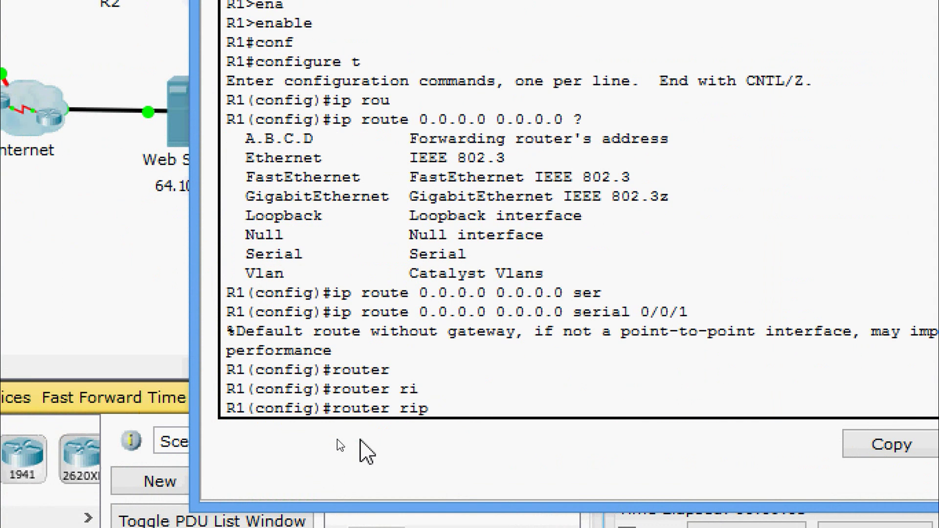
{"action": "key", "text": "Return"}
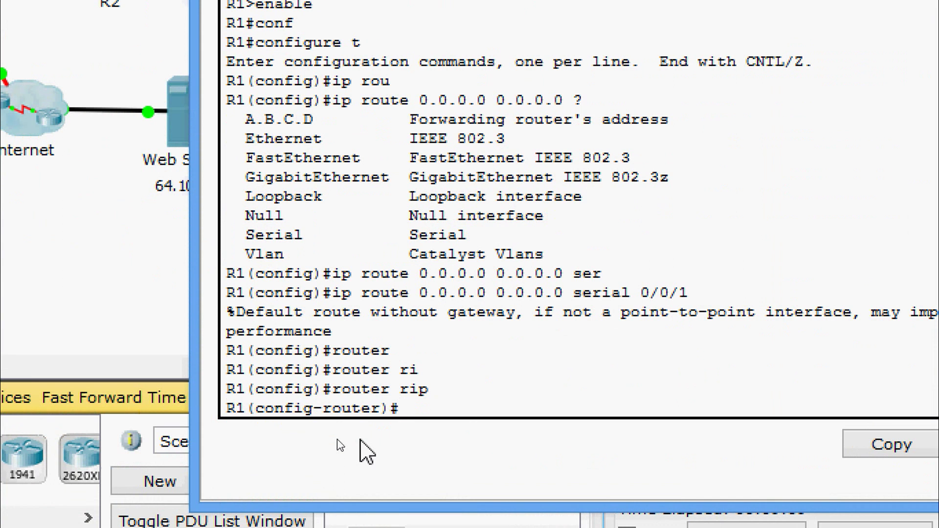
- Set the RIP version on R1 to 2, listing the allowed version values first
{"action": "type", "text": "ver"}
{"action": "key", "text": "Tab"}
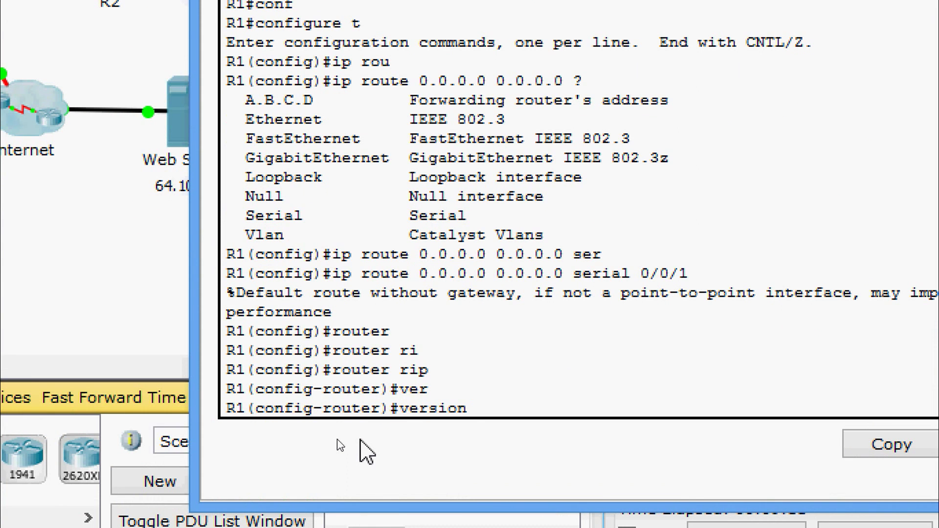
{"action": "type", "text": "?"}
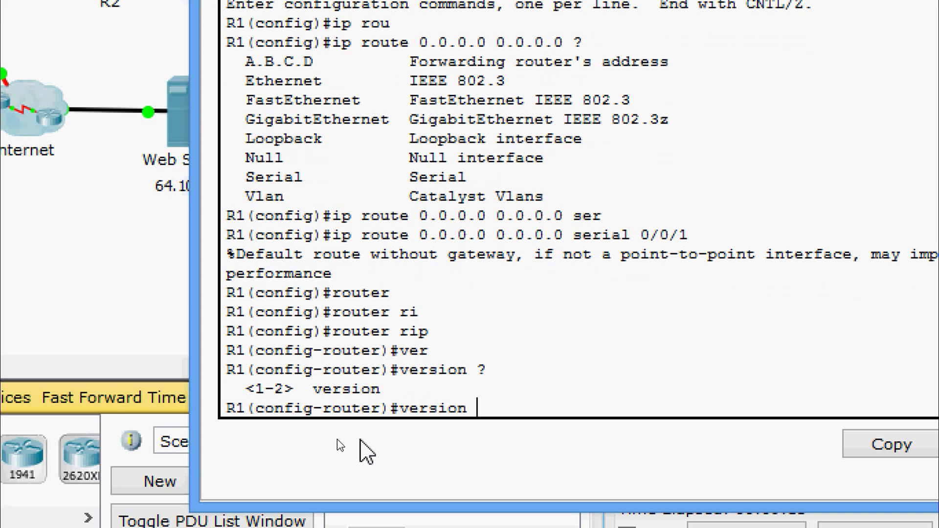
{"action": "type", "text": "2"}
{"action": "key", "text": "Return"}
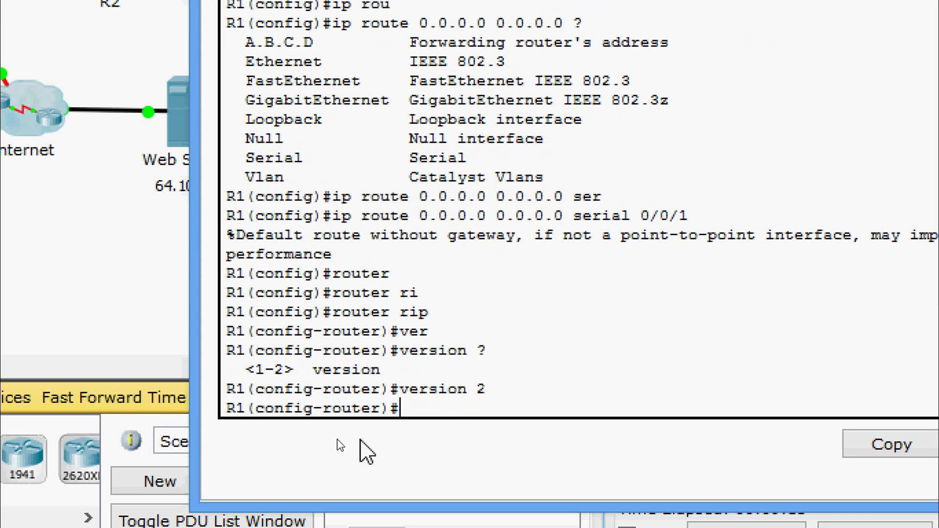
- Disable automatic network summarization for RIP on R1 with no auto-summary
{"action": "type", "text": "no "}
{"action": "type", "text": "?"}
{"action": "type", "text": "a"}
{"action": "type", "text": "u"}
{"action": "key", "text": "Tab"}
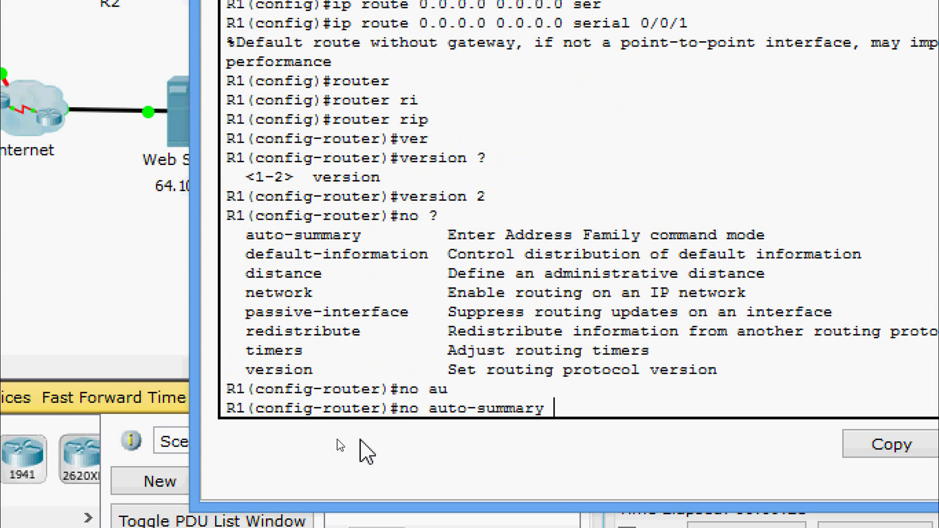
{"action": "key", "text": "Return"}
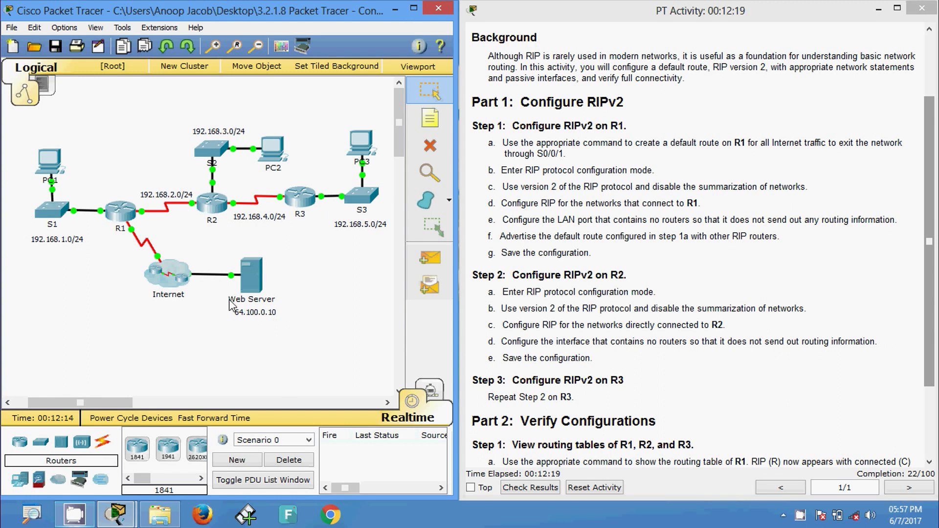
- Add R1's directly connected LAN network 192.168.1.0 to its RIP configuration
{"action": "left_click", "coordinate": [240, 203]}
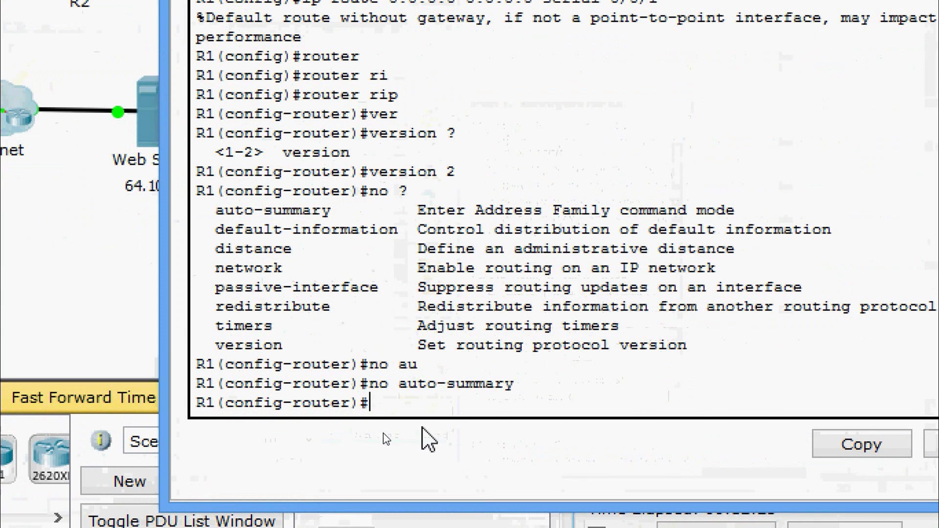
{"action": "type", "text": "net"}
{"action": "key", "text": "Tab"}
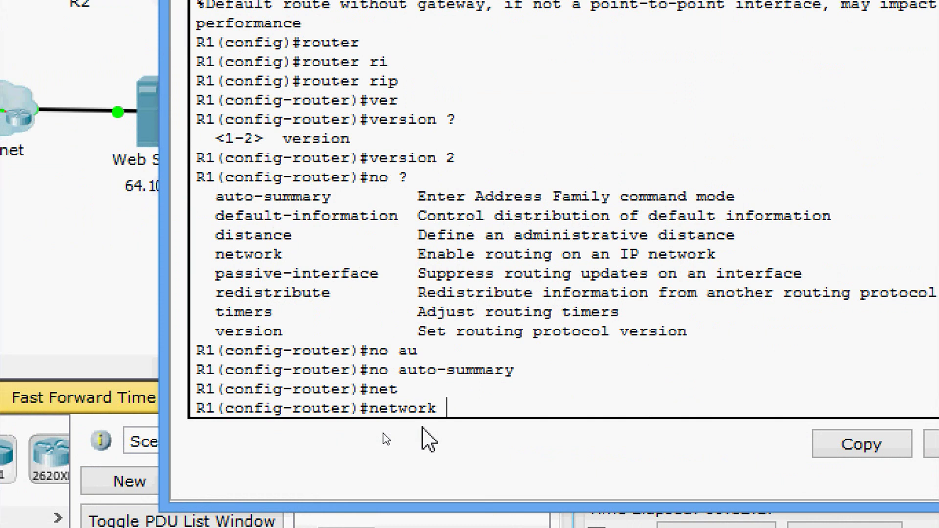
{"action": "type", "text": "192.168.1.0 "}
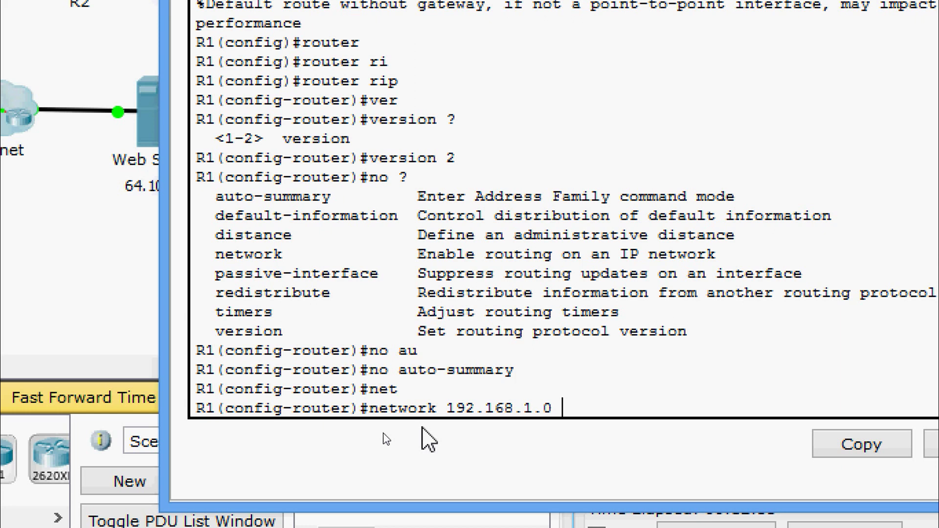
{"action": "type", "text": "?"}
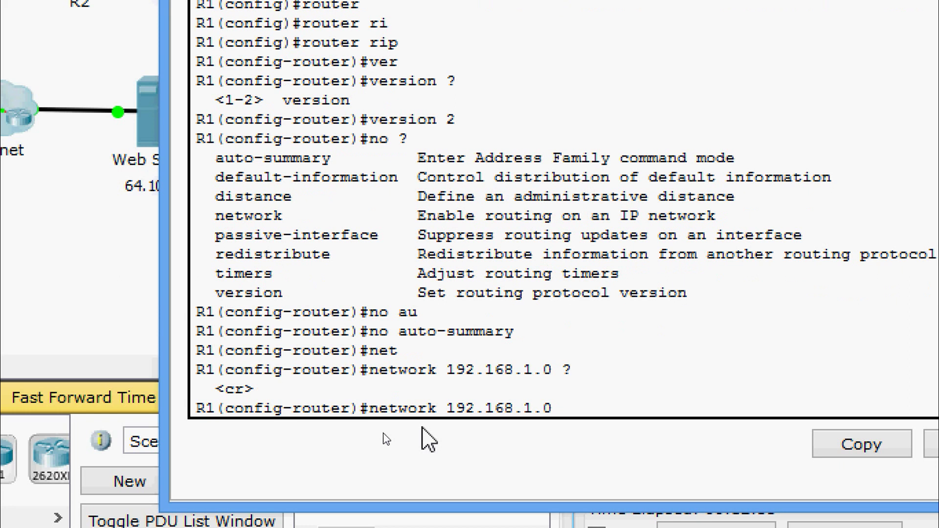
{"action": "key", "text": "Return"}
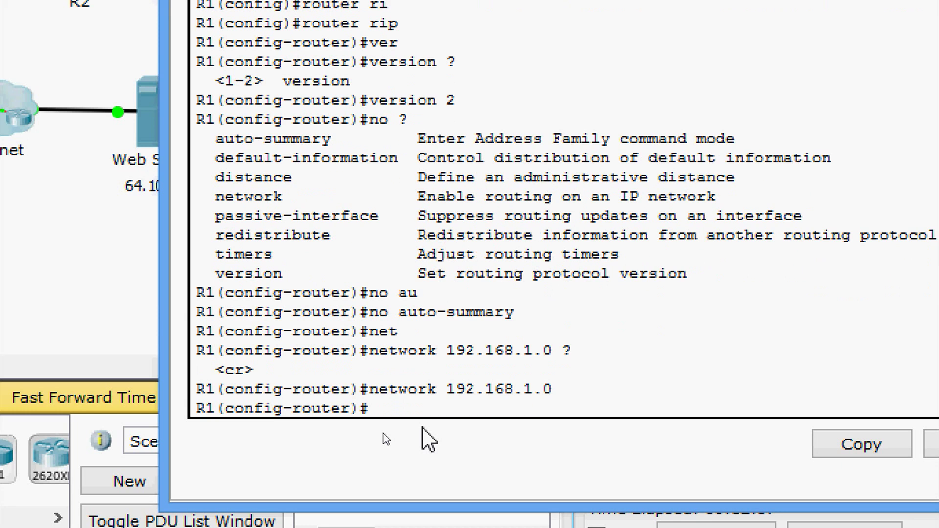
- Add the network 192.168.2.0, shared with R2, to R1's RIP configuration
{"action": "type", "text": "net"}
{"action": "key", "text": "Tab"}
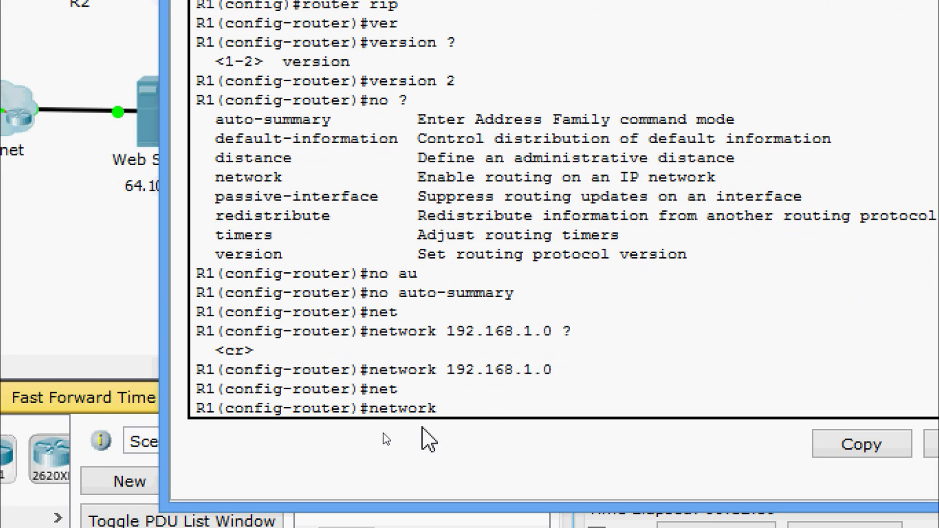
{"action": "type", "text": "192.168.2.0"}
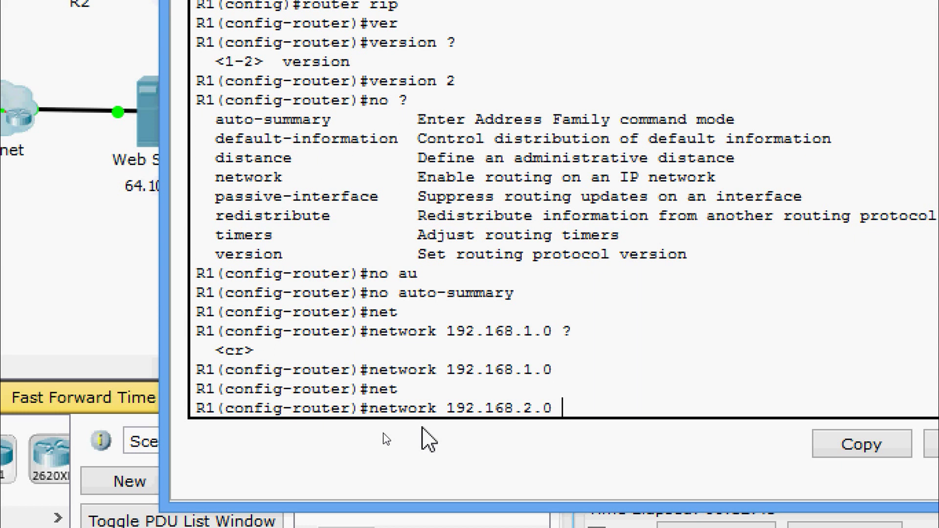
{"action": "type", "text": " ?"}
{"action": "key", "text": "Return"}
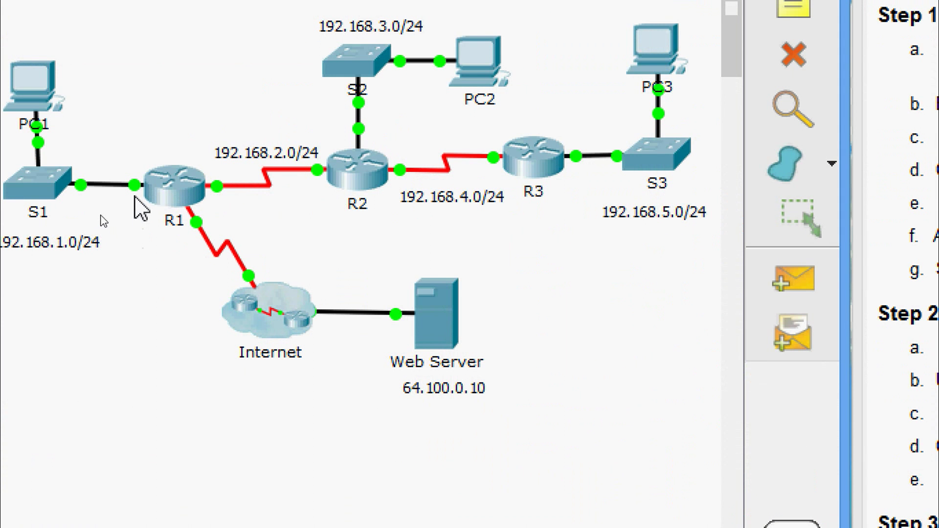
- Make R1's LAN port gigabitEthernet 0/0 a passive interface so it sends no RIP updates
{"action": "mouse_move", "coordinate": [134, 185]}
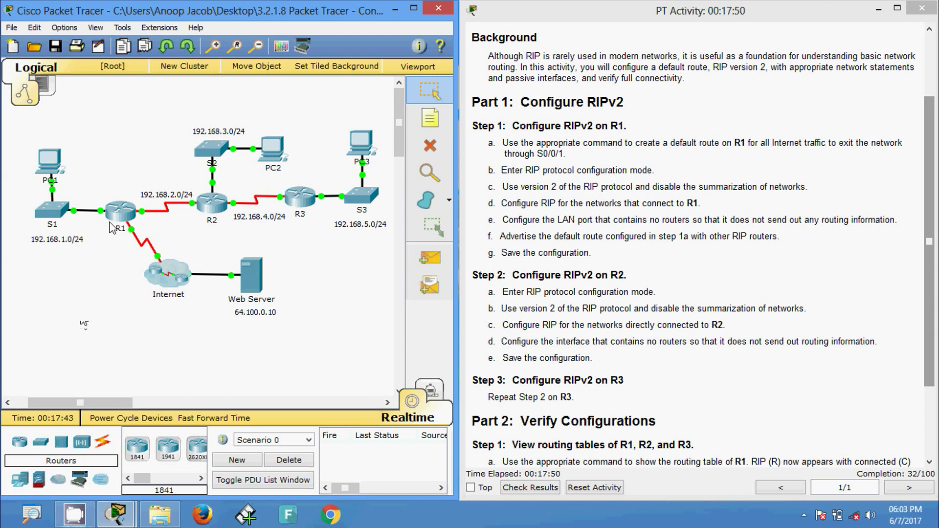
{"action": "left_click", "coordinate": [113, 226]}
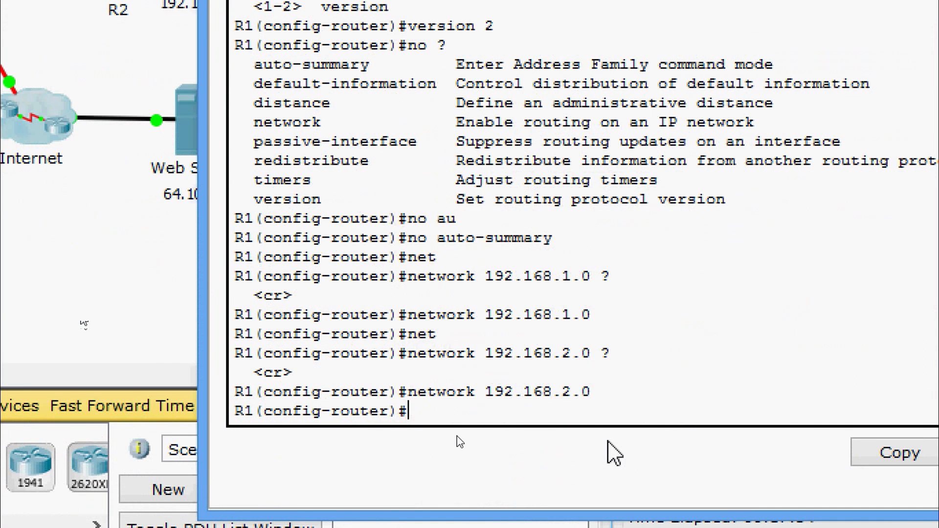
{"action": "type", "text": "?"}
{"action": "type", "text": "pas"}
{"action": "key", "text": "Tab"}
{"action": "type", "text": "g"}
{"action": "key", "text": "Tab"}
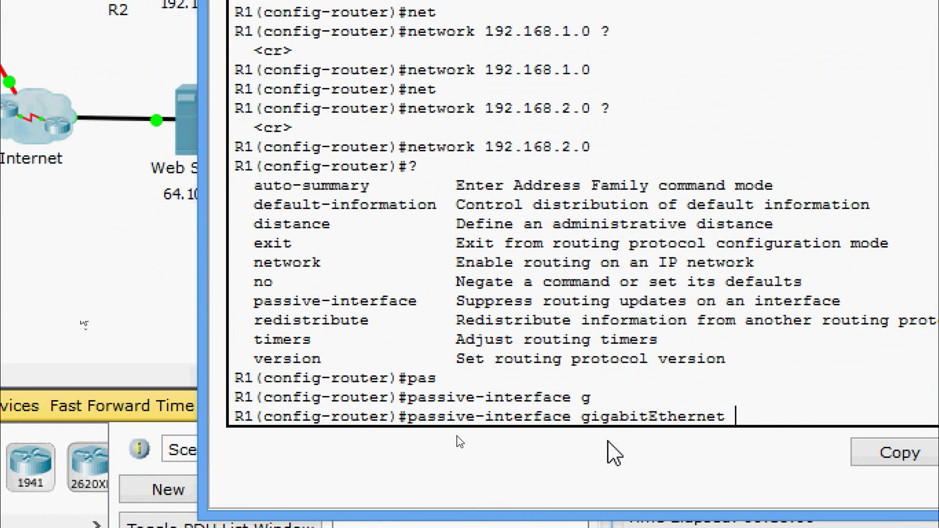
{"action": "type", "text": "0/0"}
{"action": "key", "text": "Return"}
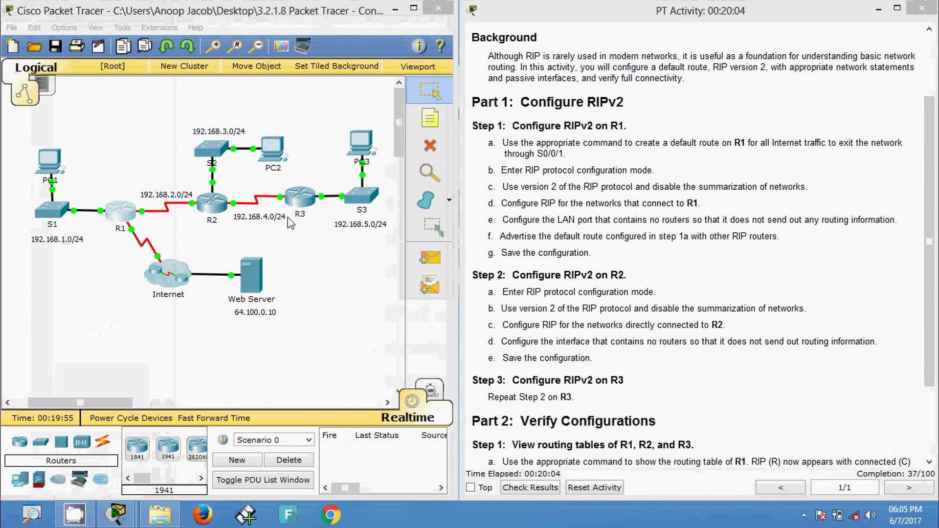
- Advertise R1's default route to the other RIP routers with default-information originate
{"action": "left_click", "coordinate": [128, 214]}
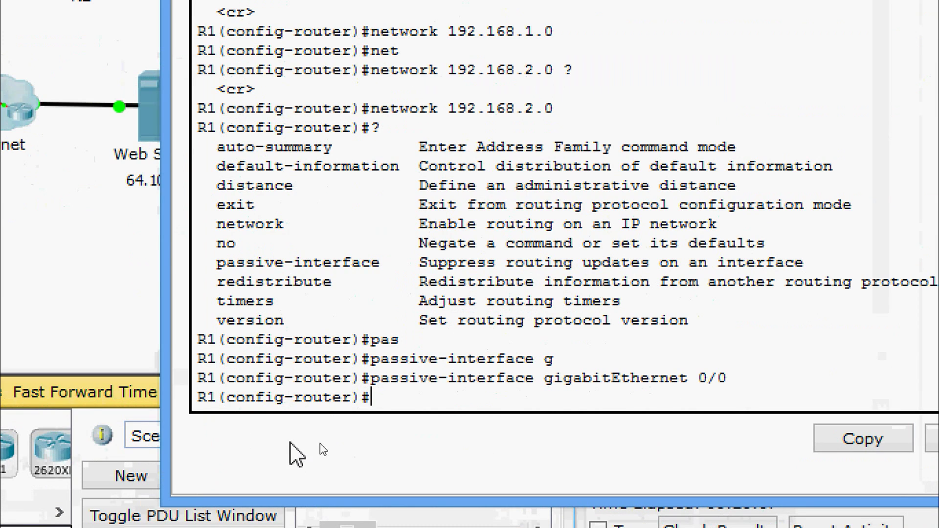
{"action": "type", "text": "?"}
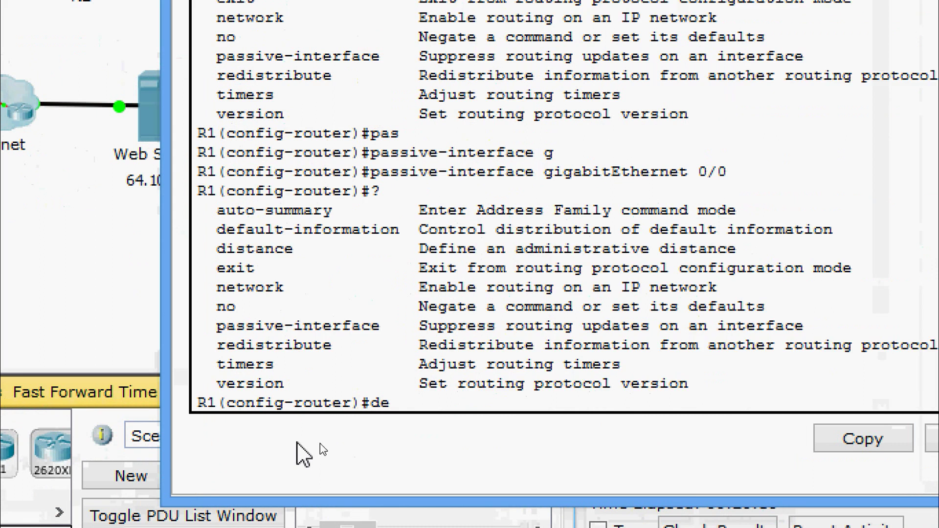
{"action": "type", "text": "de"}
{"action": "key", "text": "Tab"}
{"action": "type", "text": "?"}
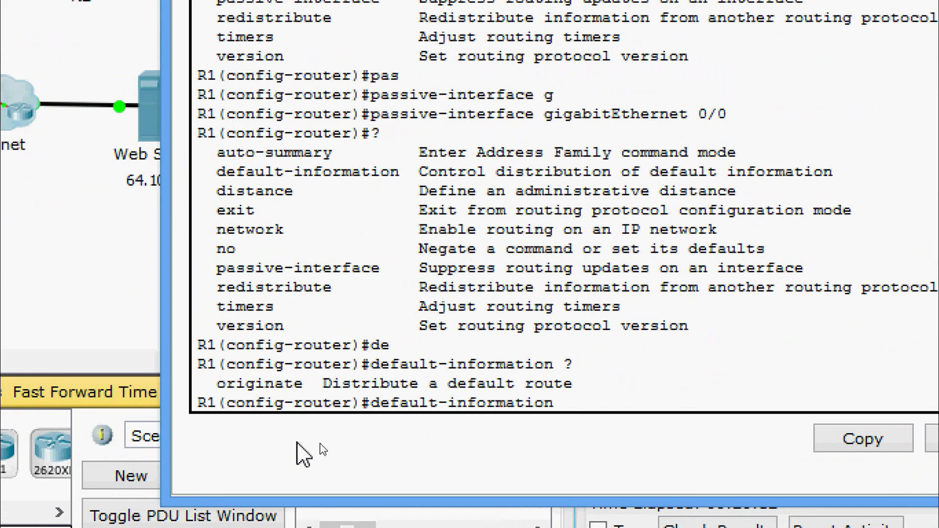
{"action": "type", "text": "ori"}
{"action": "key", "text": "Tab"}
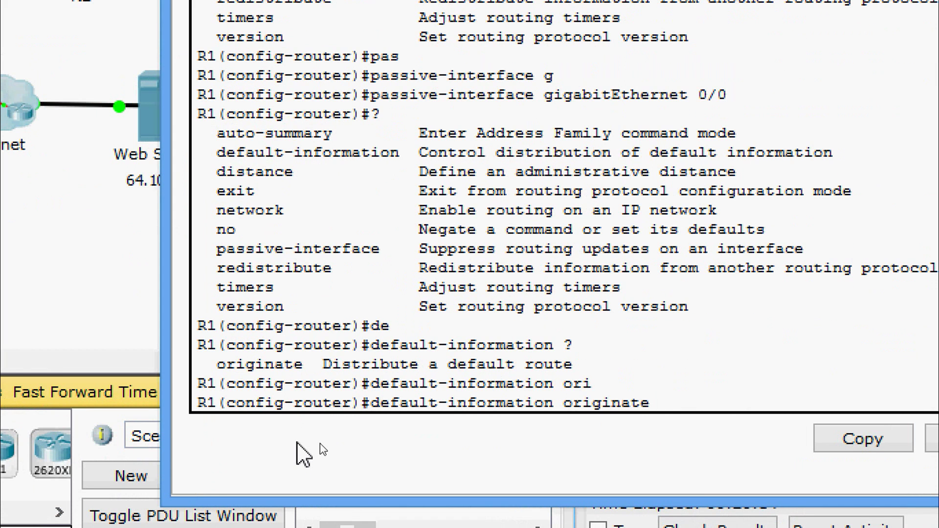
{"action": "key", "text": "Return"}
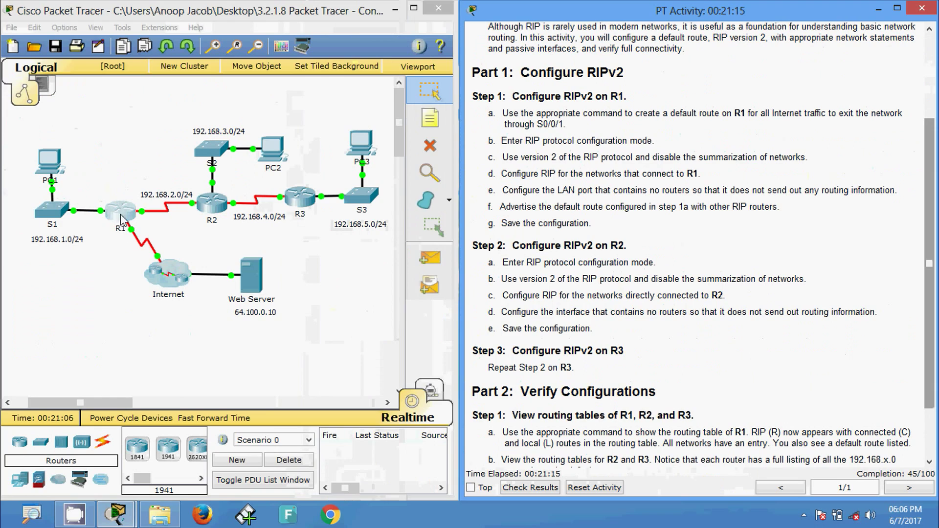
- Leave configuration mode on R1 and save the running-config to the startup-config under the default file name
{"action": "left_click", "coordinate": [120, 210]}
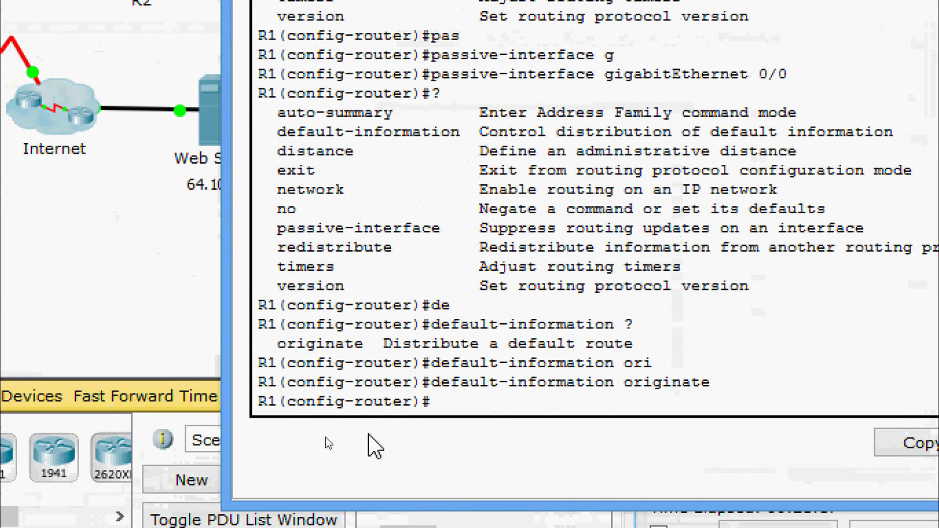
{"action": "key", "text": "ctrl+z"}
{"action": "key", "text": "Return"}
{"action": "type", "text": "cop"}
{"action": "key", "text": "Tab"}
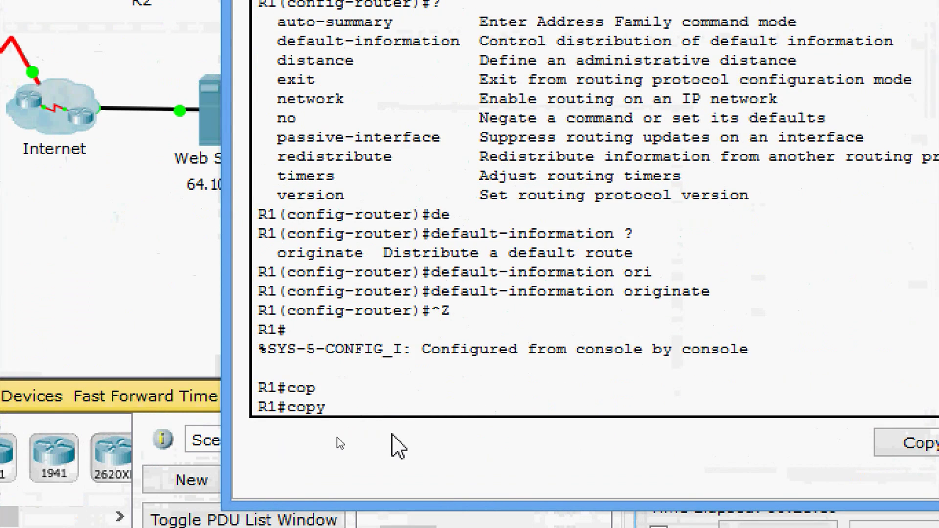
{"action": "type", "text": "r"}
{"action": "key", "text": "Tab"}
{"action": "type", "text": "st"}
{"action": "key", "text": "Tab"}
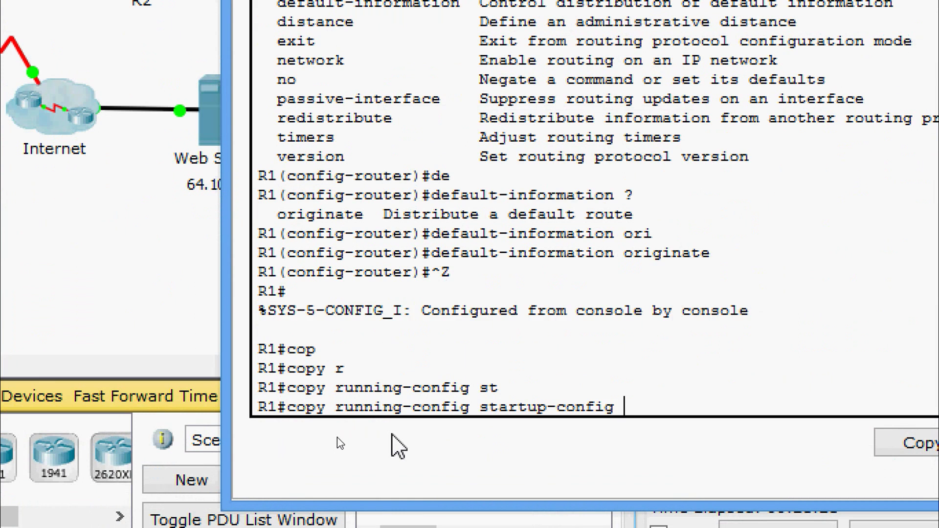
{"action": "key", "text": "Return"}
{"action": "key", "text": "Return"}
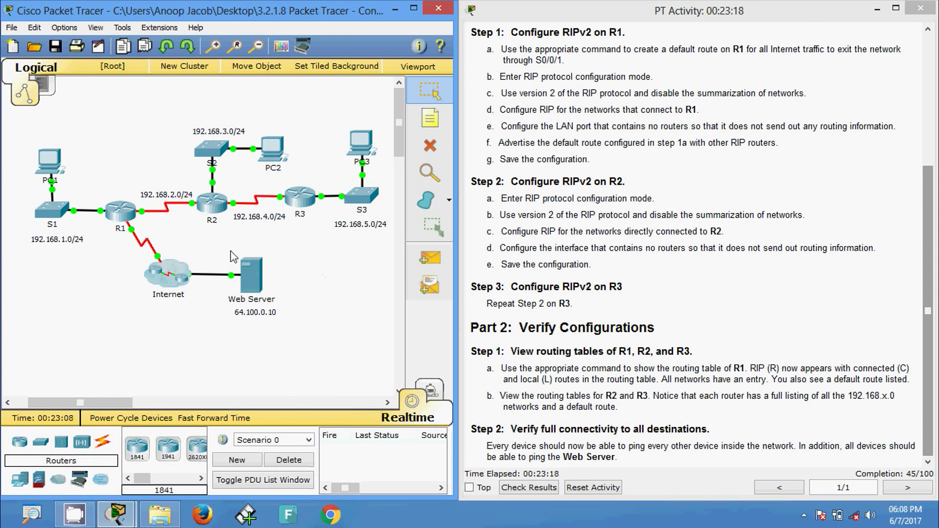
- Open the command line of router R2 and enter privileged mode, followed by global configuration mode
{"action": "left_click", "coordinate": [212, 204]}
{"action": "left_click", "coordinate": [362, 108]}
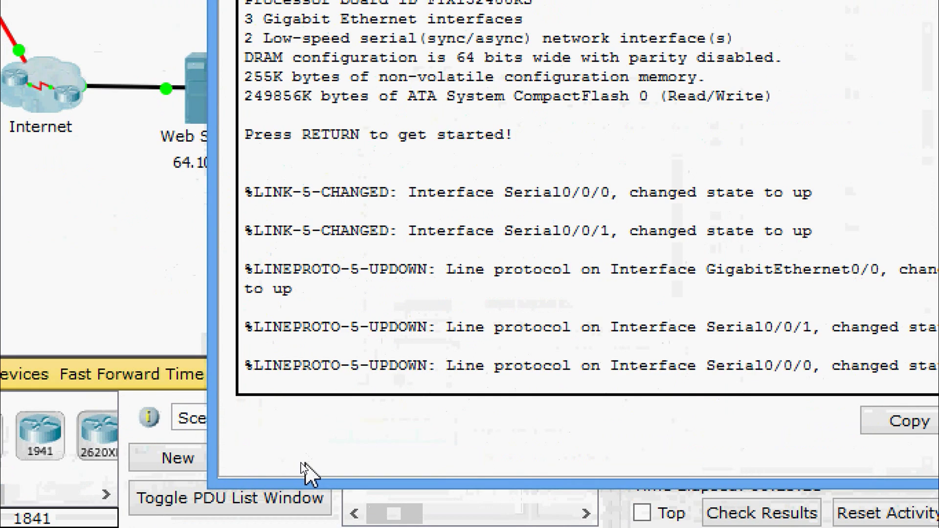
{"action": "key", "text": "Return"}
{"action": "key", "text": "Return"}
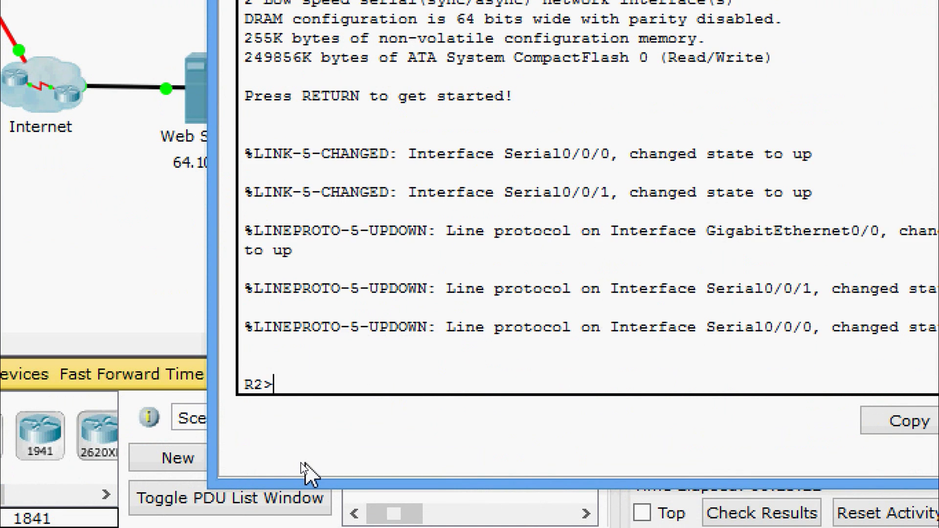
{"action": "type", "text": "ena"}
{"action": "key", "text": "Tab"}
{"action": "key", "text": "Return"}
{"action": "type", "text": "conf t"}
{"action": "key", "text": "Tab"}
{"action": "key", "text": "Return"}
{"action": "key", "text": "Return"}
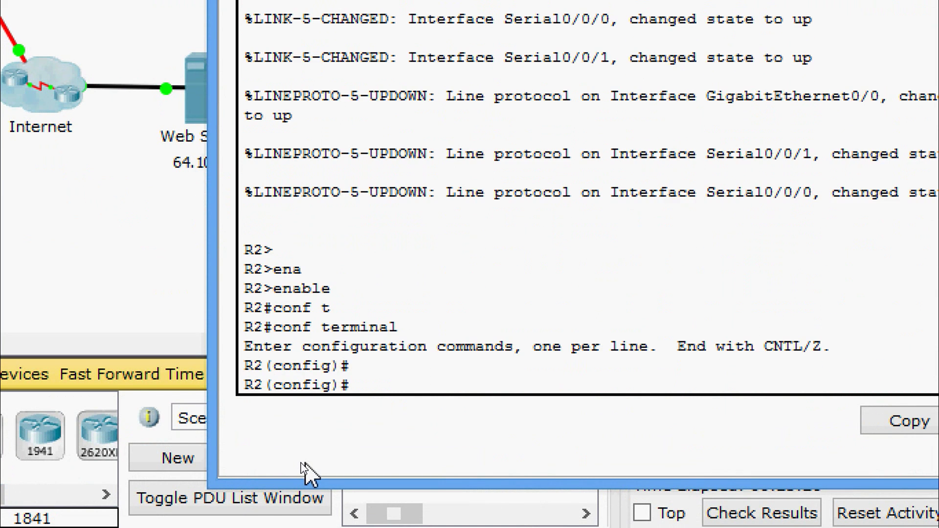
- Enter RIP protocol configuration mode on R2 with router rip
{"action": "type", "text": "roue"}
{"action": "key", "text": "Tab"}
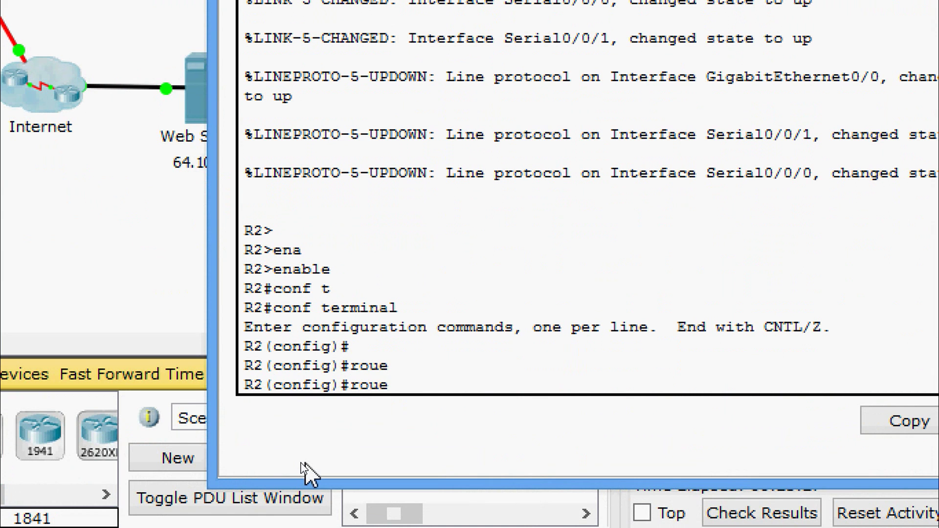
{"action": "key", "text": "BackSpace"}
{"action": "key", "text": "BackSpace"}
{"action": "type", "text": "uter"}
{"action": "key", "text": "Tab"}
{"action": "type", "text": "ri"}
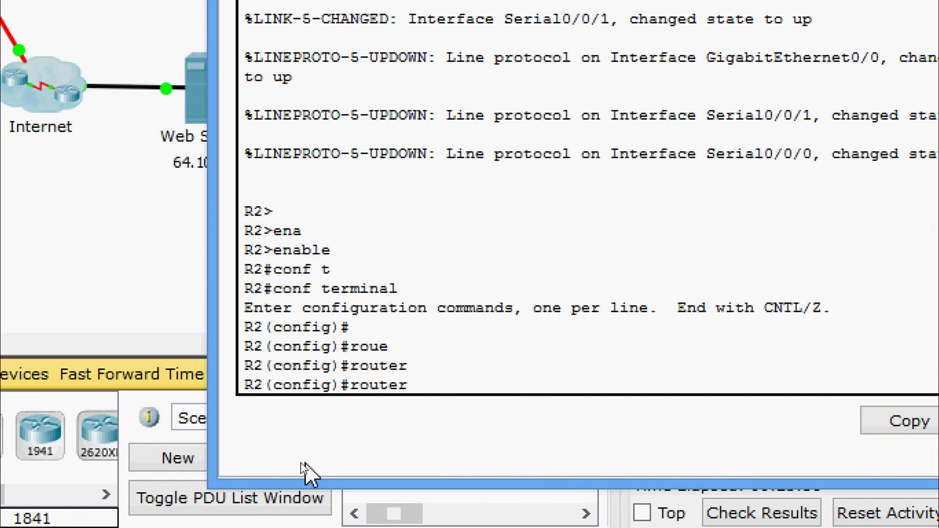
{"action": "key", "text": "Tab"}
{"action": "key", "text": "Return"}
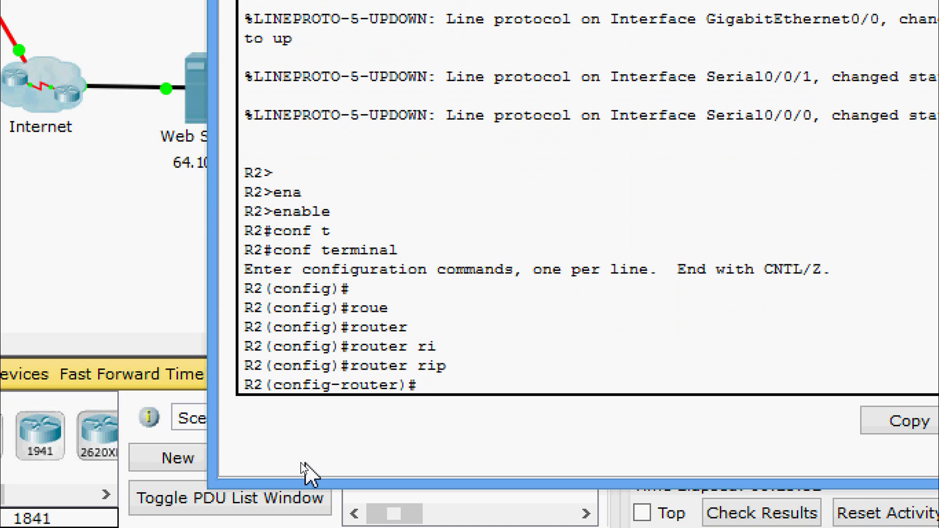
- Set RIP on R2 to version 2 and disable network summarization with no auto-summary
{"action": "type", "text": "ver"}
{"action": "key", "text": "Tab"}
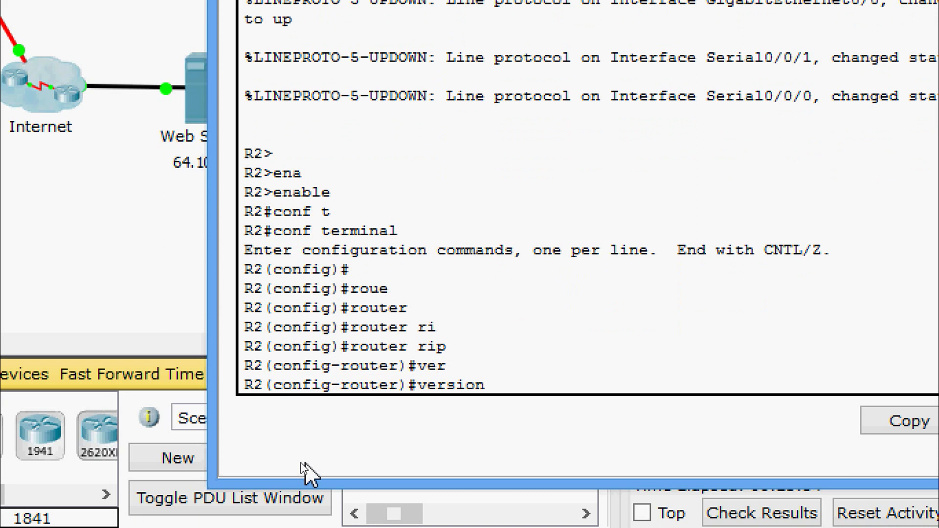
{"action": "type", "text": "2"}
{"action": "key", "text": "Return"}
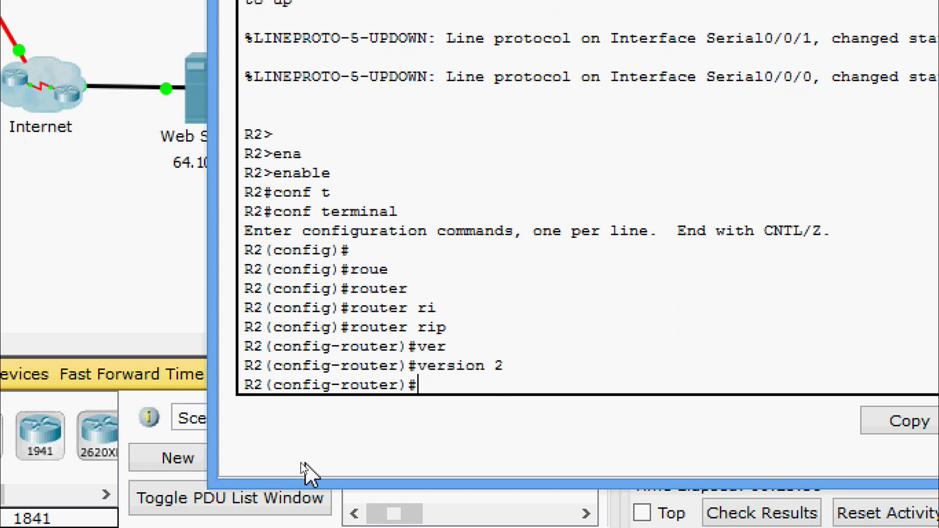
{"action": "type", "text": "no au"}
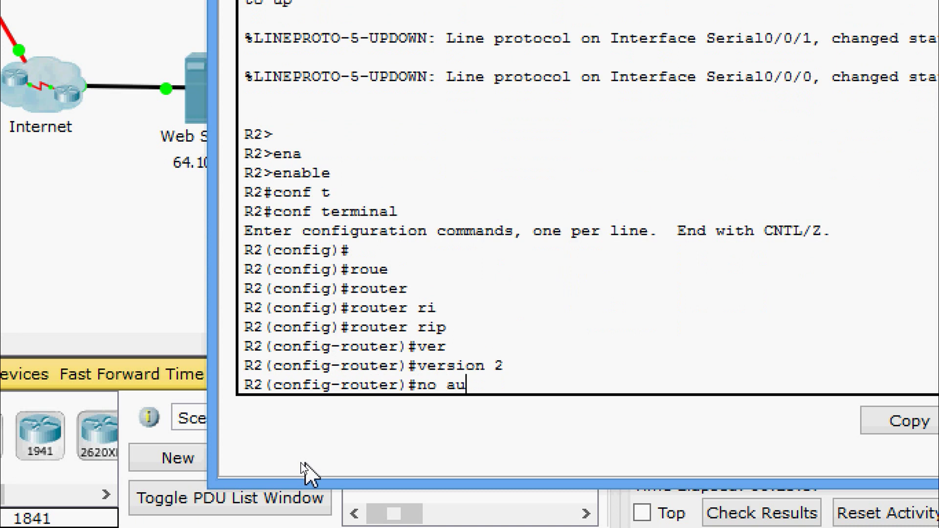
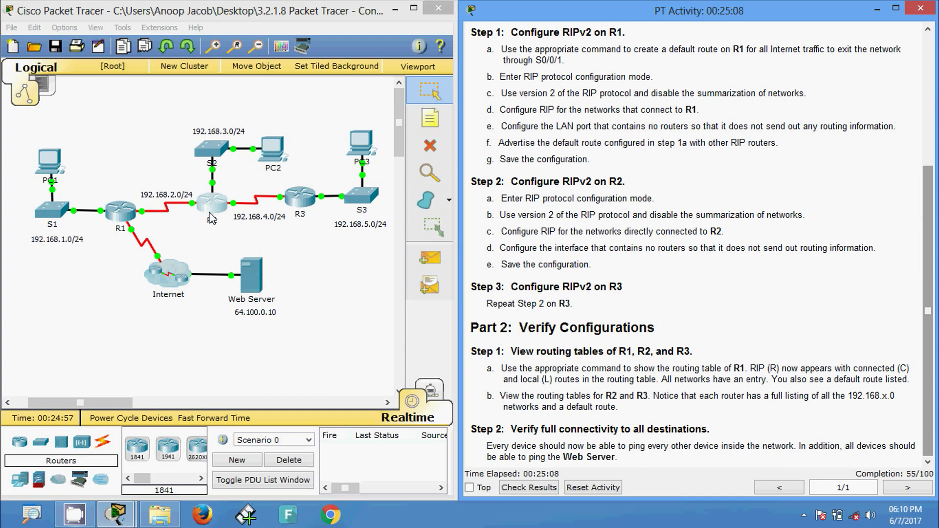
- Add the network 192.168.2.0, shared with R1, to R2's RIP configuration
{"action": "left_click", "coordinate": [322, 217]}
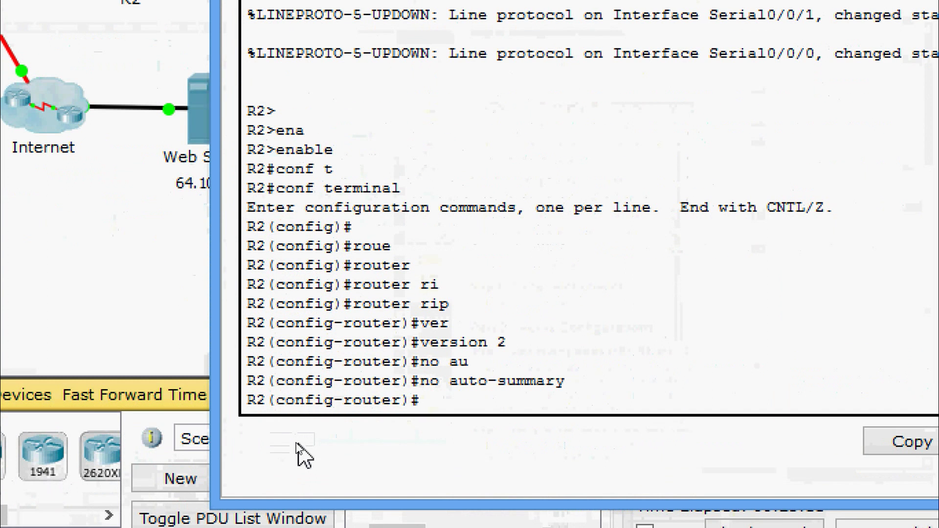
{"action": "key", "text": "Tab"}
{"action": "type", "text": "192"}
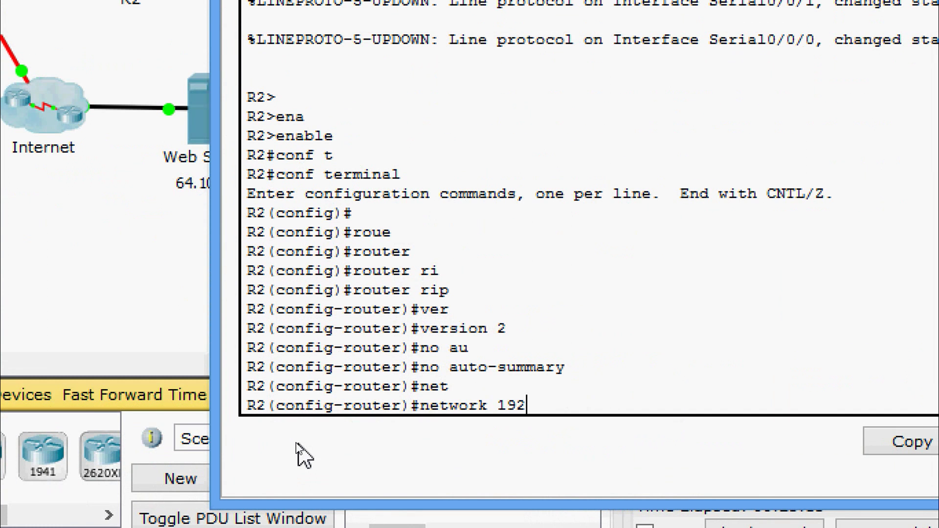
{"action": "type", "text": ".168.2.0"}
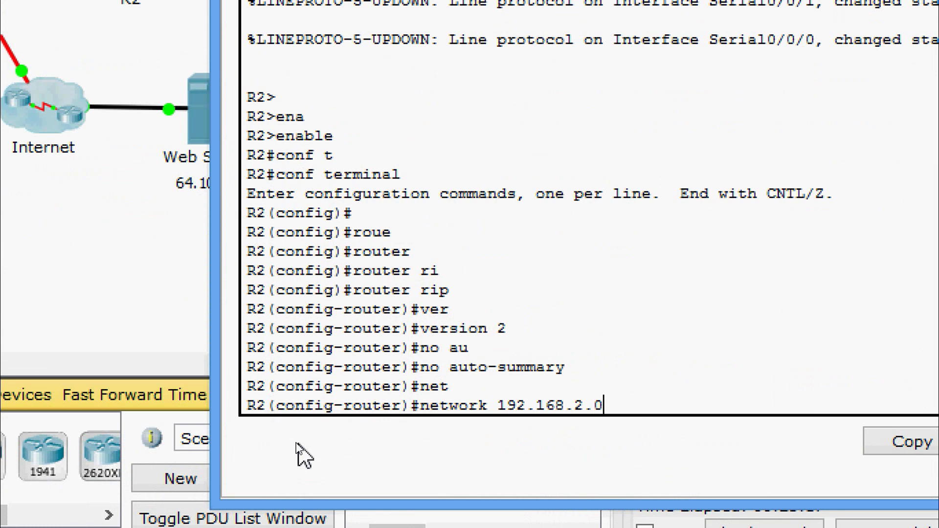
{"action": "key", "text": "Return"}
- Add R2's other directly connected networks, 192.168.3.0 and 192.168.4.0, to its RIP configuration
{"action": "key", "text": "Up"}
{"action": "key", "text": "Left"}
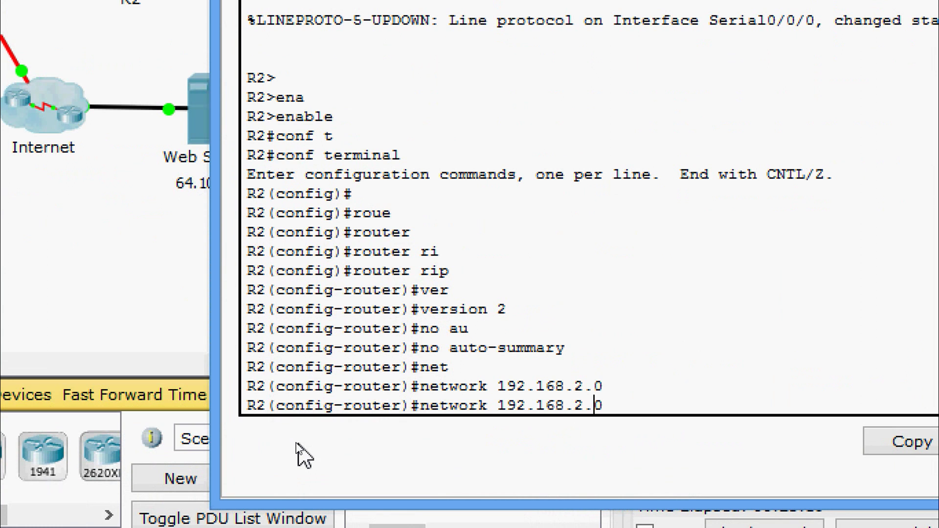
{"action": "key", "text": "BackSpace"}
{"action": "type", "text": "3"}
{"action": "key", "text": "Return"}
{"action": "key", "text": "Up"}
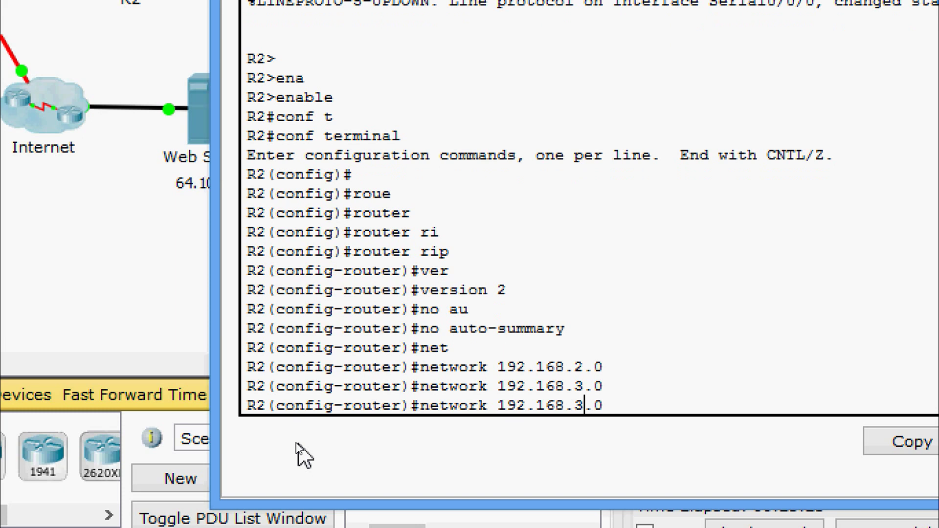
{"action": "key", "text": "BackSpace"}
{"action": "type", "text": "4"}
{"action": "key", "text": "Return"}
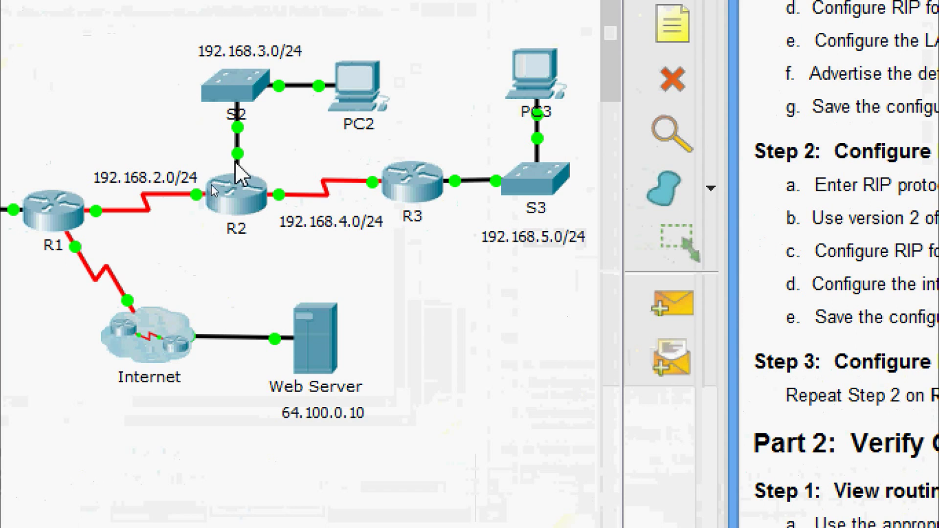
- Make R2's LAN port gigabitEthernet 0/0, facing switch S2, a passive interface so it sends no RIP updates
{"action": "mouse_move", "coordinate": [236, 153]}
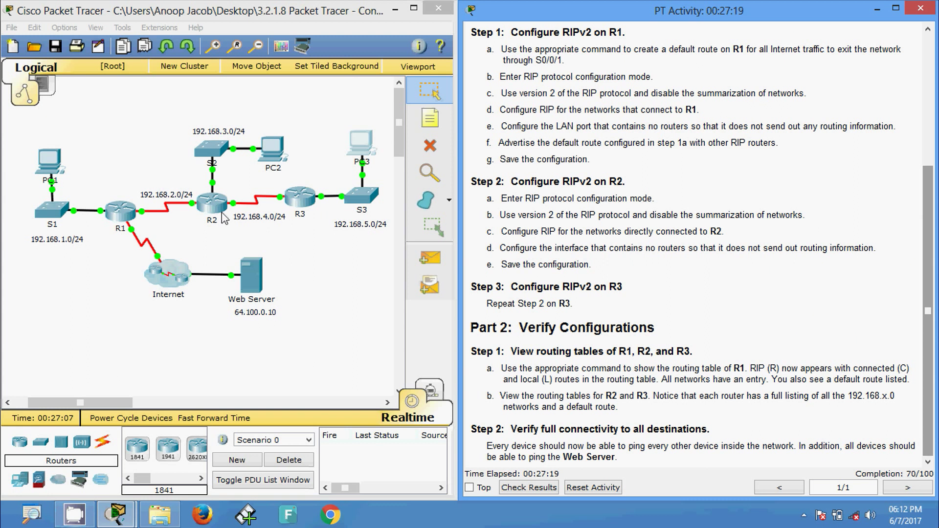
{"action": "left_click", "coordinate": [222, 213]}
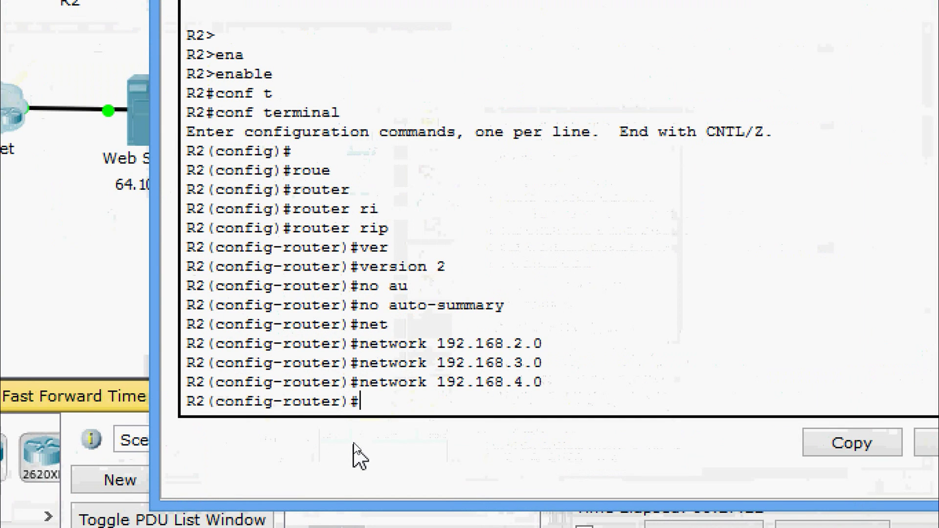
{"action": "type", "text": "?"}
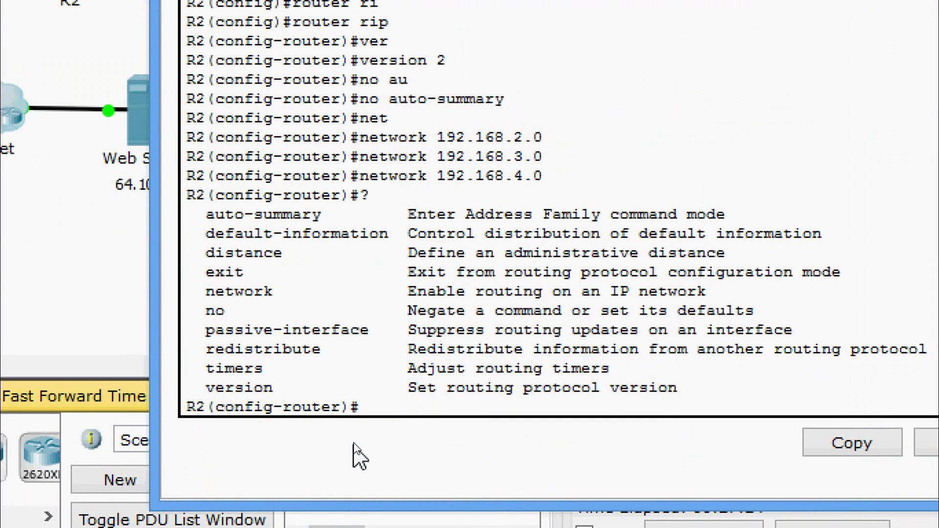
{"action": "type", "text": "pas"}
{"action": "key", "text": "Tab"}
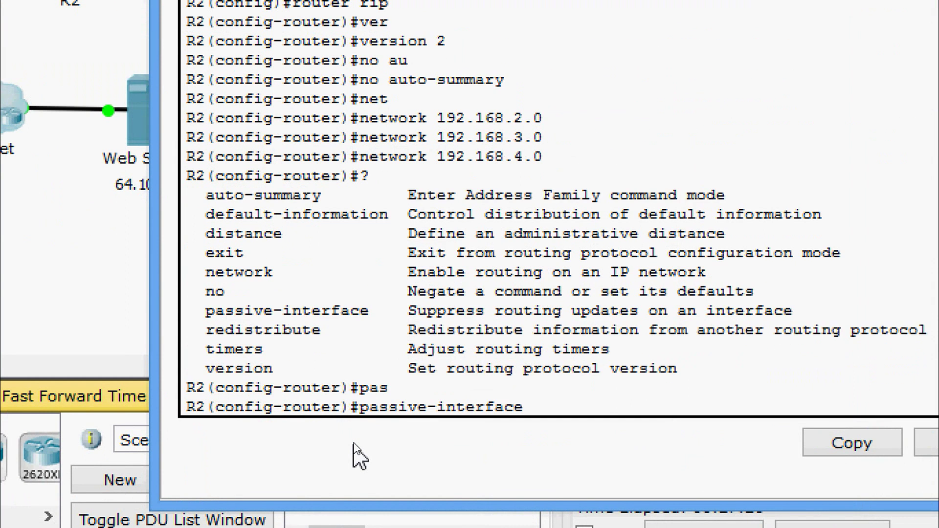
{"action": "type", "text": "gi"}
{"action": "key", "text": "Tab"}
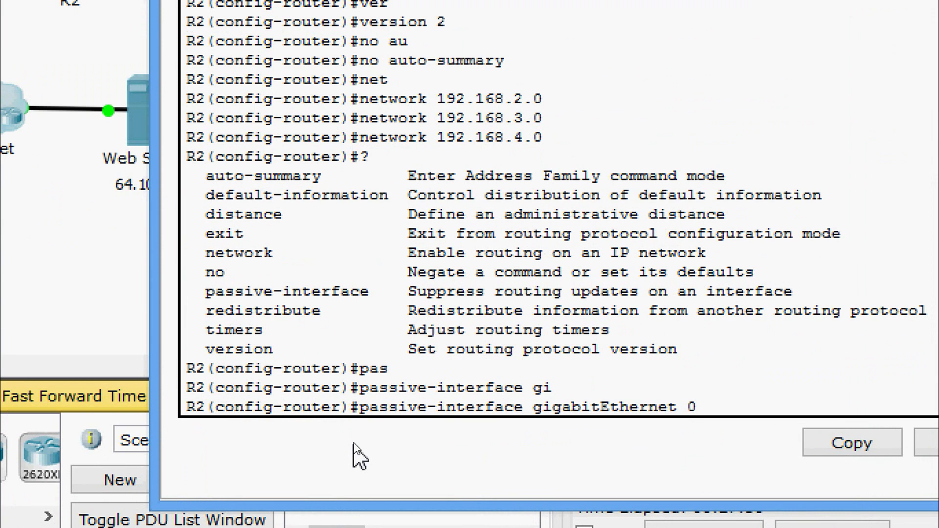
{"action": "type", "text": "0/0"}
{"action": "key", "text": "Return"}
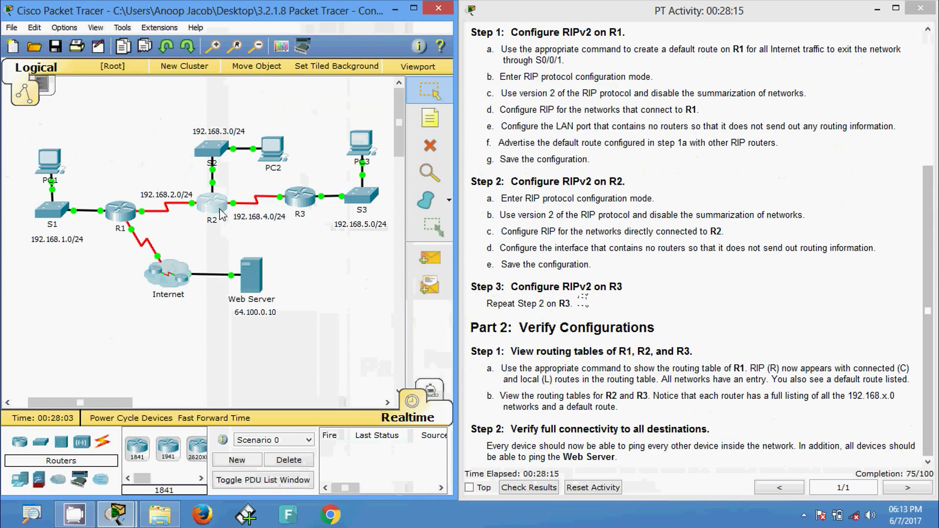
- Leave configuration mode on R2 and copy the running-config to the startup-config under the default file name
{"action": "left_click", "coordinate": [211, 203]}
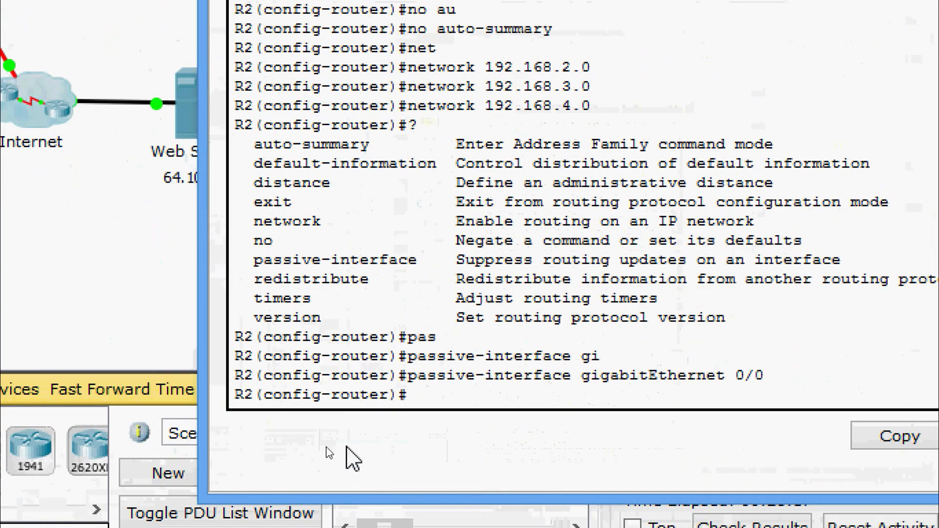
{"action": "key", "text": "Return"}
{"action": "key", "text": "Return"}
{"action": "key", "text": "ctrl+z"}
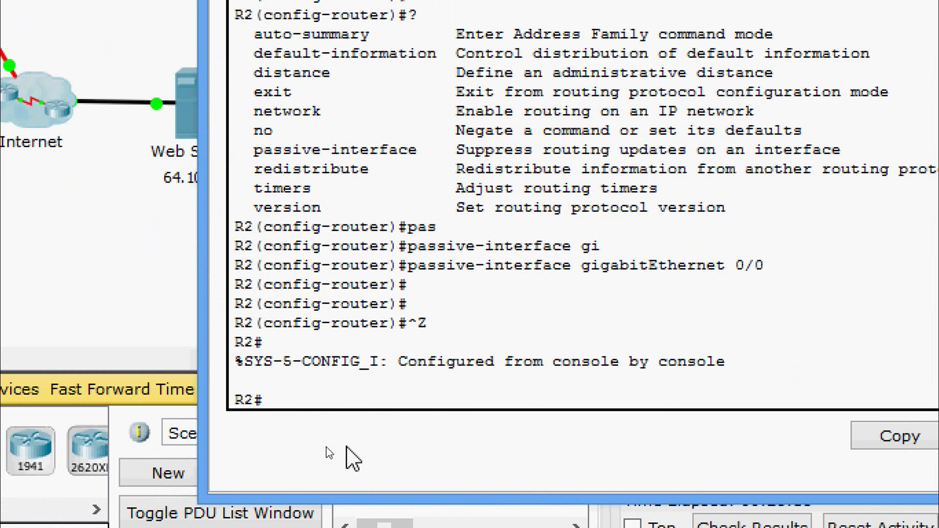
{"action": "type", "text": "cop"}
{"action": "key", "text": "Tab"}
{"action": "type", "text": "r"}
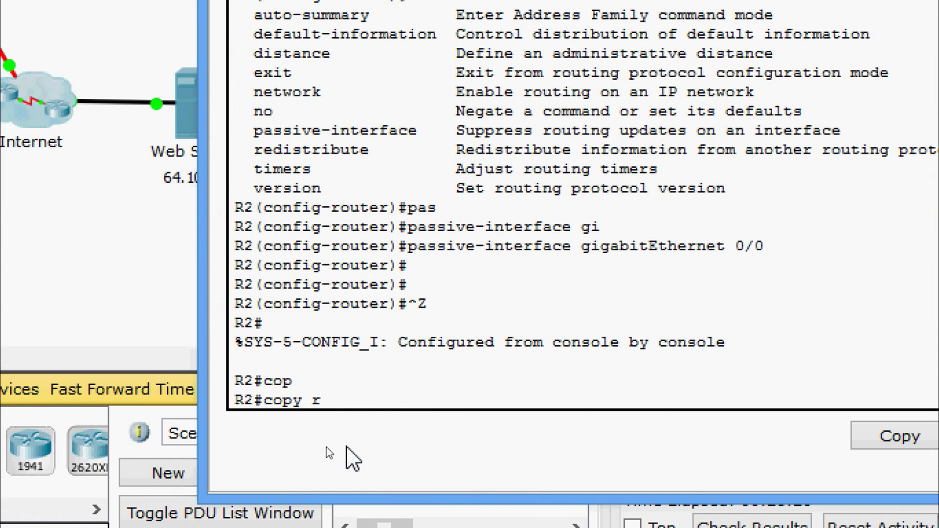
{"action": "key", "text": "Tab"}
{"action": "type", "text": "st"}
{"action": "key", "text": "Tab"}
{"action": "key", "text": "Return"}
{"action": "key", "text": "Return"}
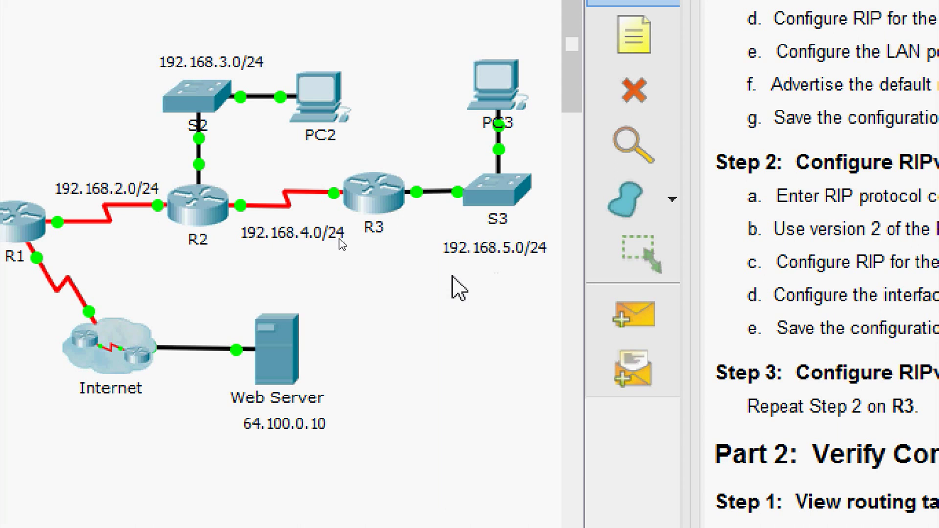
- Open the command line of router R3 and enter privileged mode, followed by global configuration mode
{"action": "mouse_move", "coordinate": [417, 192]}
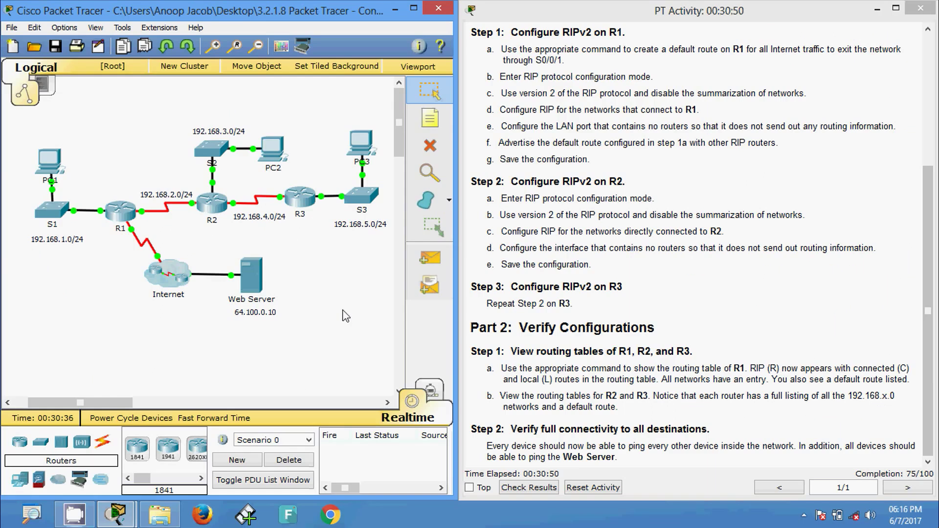
{"action": "left_click", "coordinate": [378, 217]}
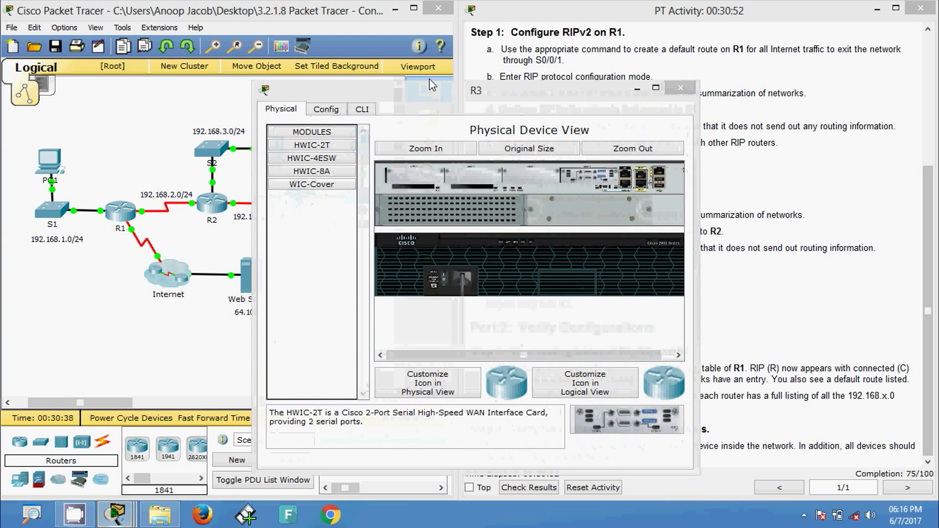
{"action": "left_click", "coordinate": [381, 77]}
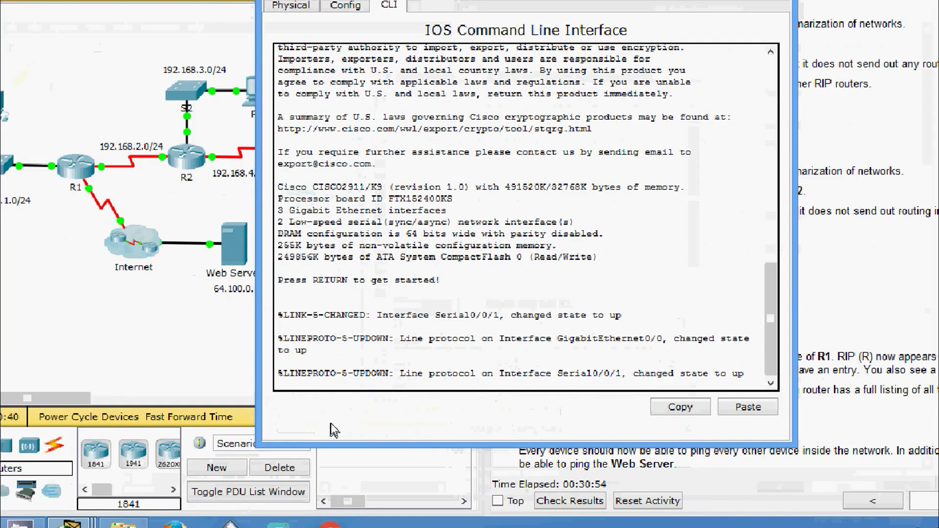
{"action": "key", "text": "Return"}
{"action": "key", "text": "Return"}
{"action": "type", "text": "ena"}
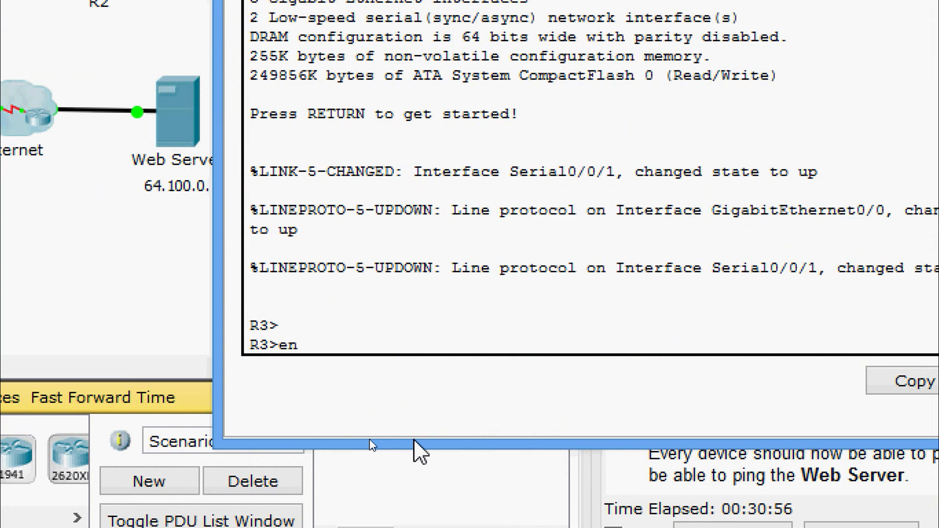
{"action": "key", "text": "Tab"}
{"action": "key", "text": "Return"}
{"action": "type", "text": "conf t"}
{"action": "key", "text": "Tab"}
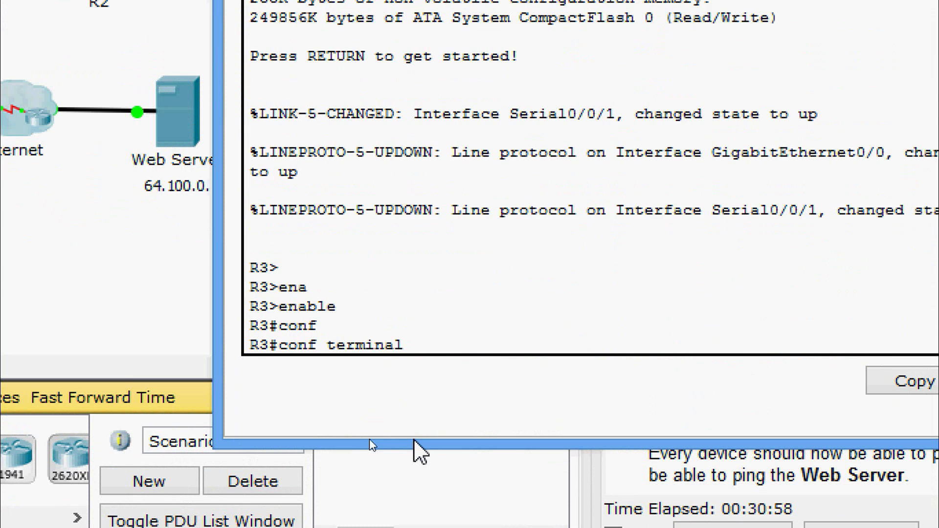
{"action": "key", "text": "Return"}
{"action": "key", "text": "Return"}
- Enter RIP protocol configuration mode on R3 with router rip
{"action": "type", "text": "router"}
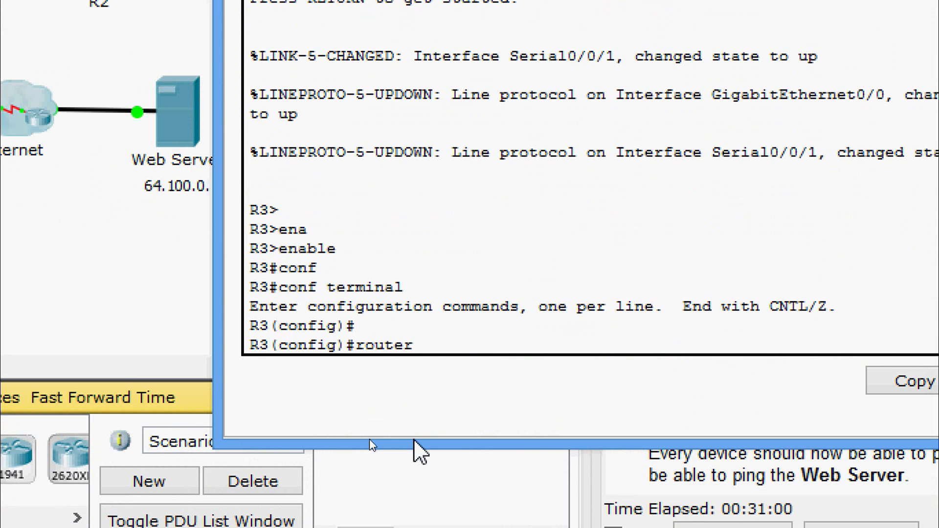
{"action": "key", "text": "Tab"}
{"action": "type", "text": "ri"}
{"action": "key", "text": "Tab"}
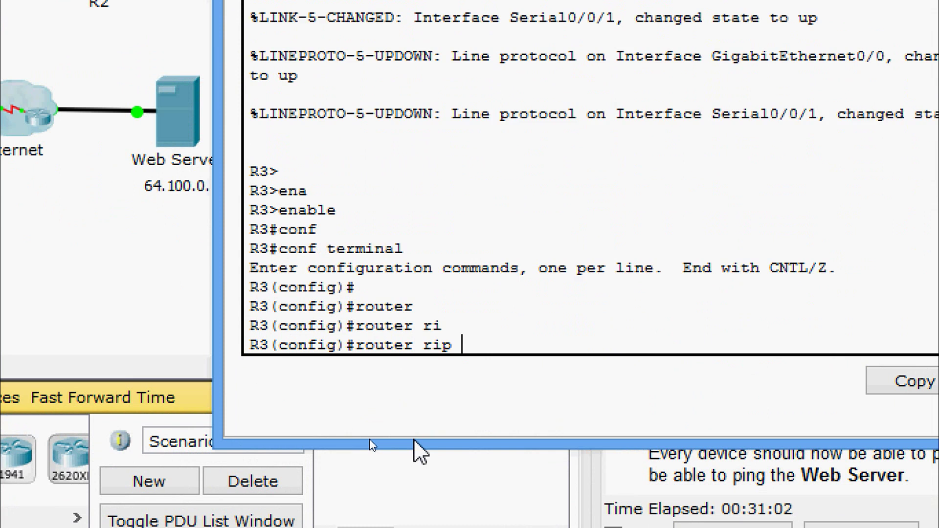
{"action": "key", "text": "Return"}
- Set RIP to version 2 on R3 and disable automatic network summarization with no auto-summary
{"action": "type", "text": "ver"}
{"action": "key", "text": "Tab"}
{"action": "type", "text": "2"}
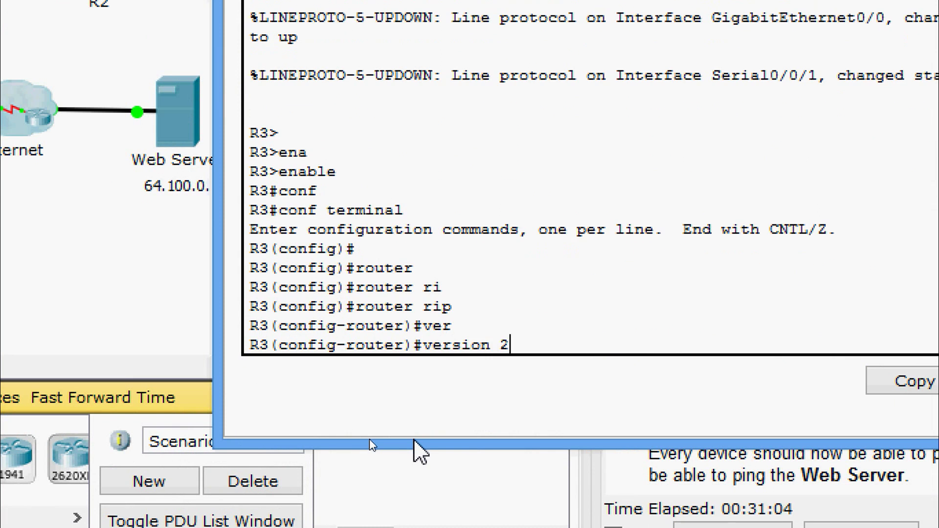
{"action": "key", "text": "Return"}
{"action": "type", "text": "no au"}
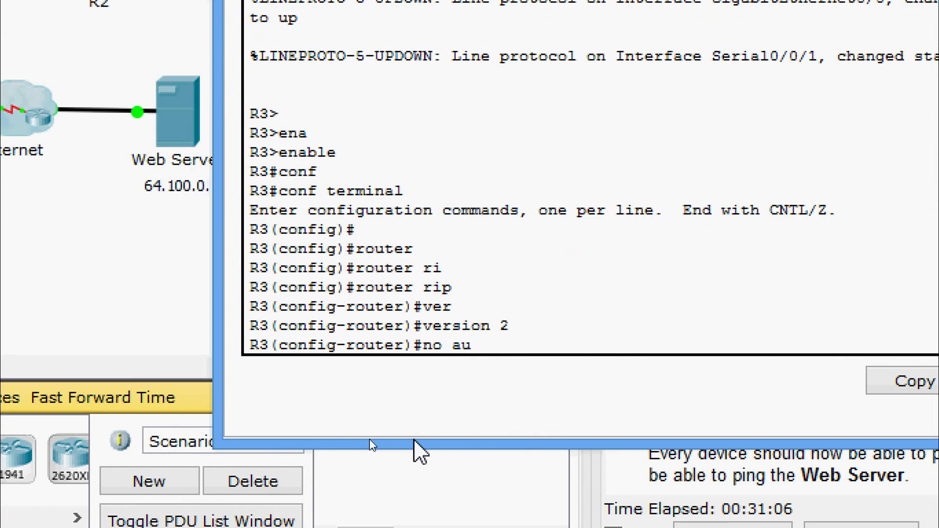
{"action": "key", "text": "Tab"}
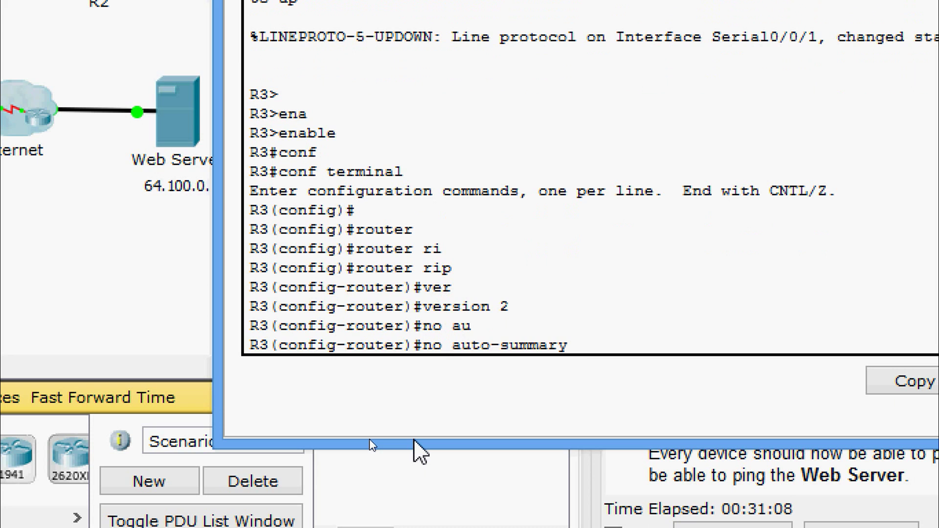
{"action": "key", "text": "Return"}
- Add R3's directly connected networks 192.168.4.0 and 192.168.5.0 to its RIP configuration
{"action": "type", "text": "net"}
{"action": "key", "text": "Tab"}
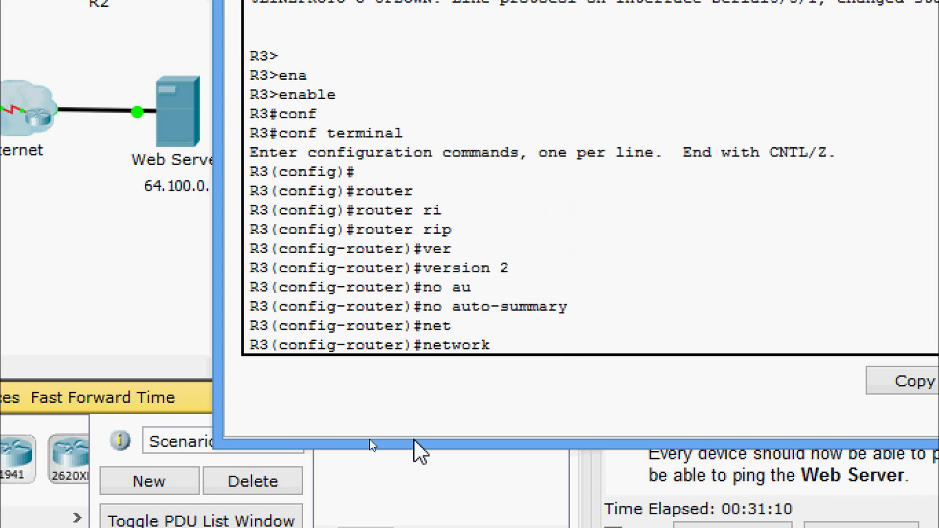
{"action": "type", "text": "192.168.4.0"}
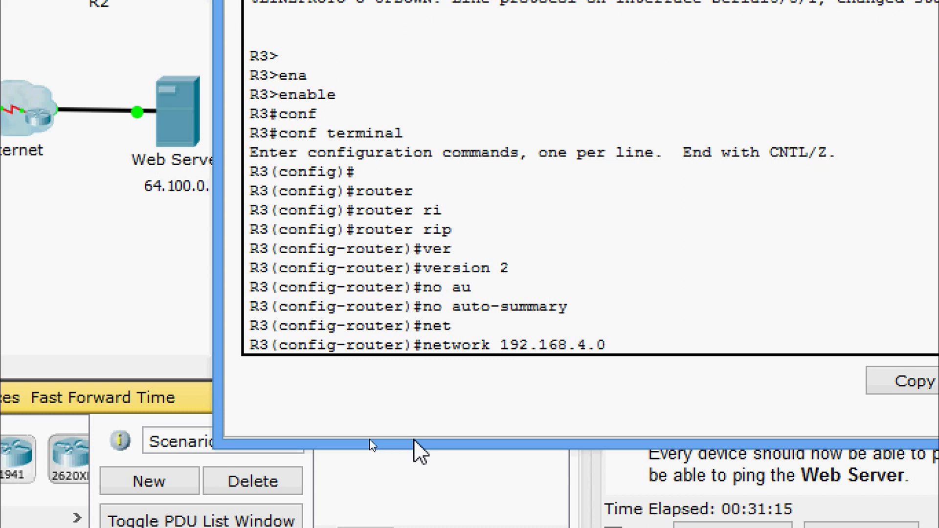
{"action": "key", "text": "Return"}
{"action": "key", "text": "Up"}
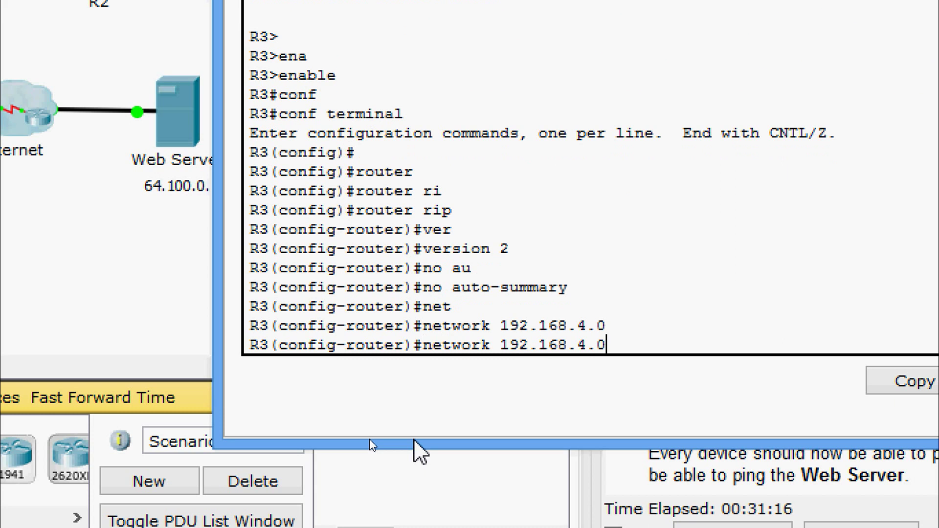
{"action": "key", "text": "Left"}
{"action": "key", "text": "BackSpace"}
{"action": "type", "text": "5"}
{"action": "key", "text": "Return"}
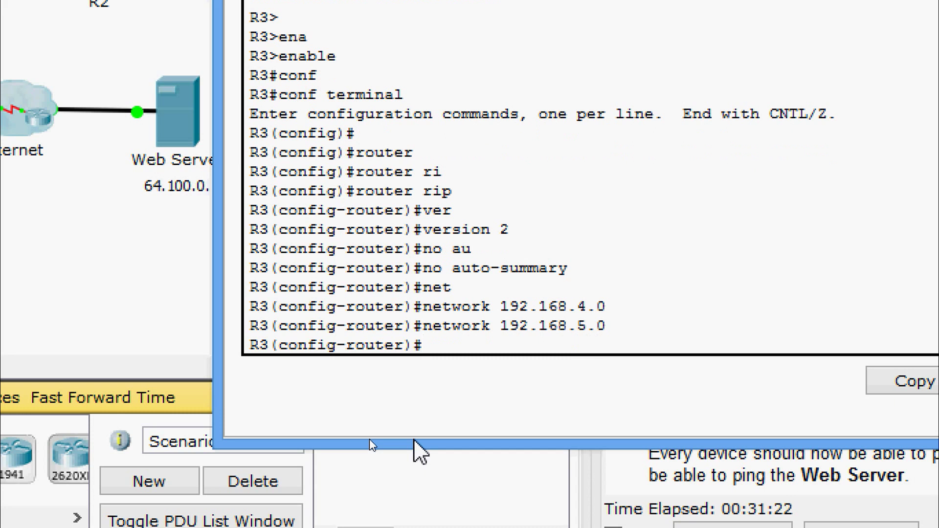
- Make R3's LAN port gigabitEthernet 0/0, facing switch S3, a passive interface so it sends no RIP updates
{"action": "type", "text": "pas"}
{"action": "key", "text": "Tab"}
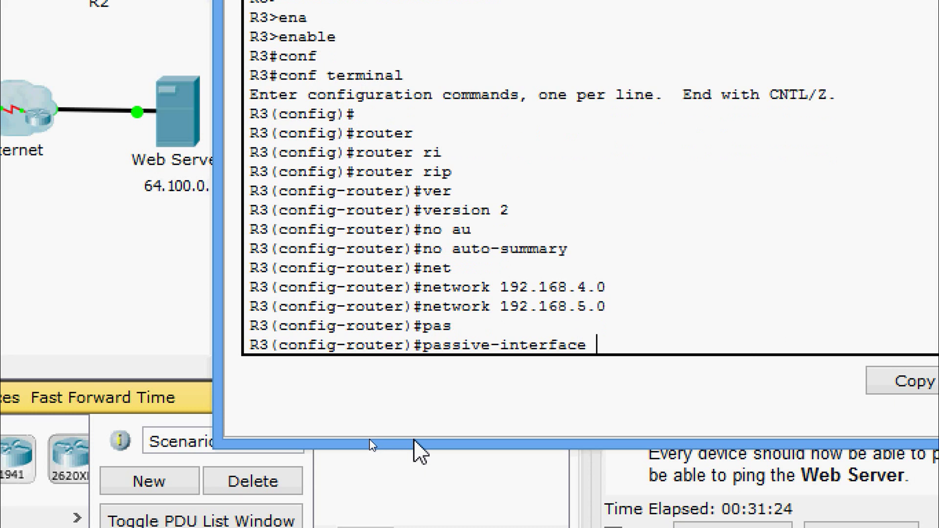
{"action": "type", "text": "g"}
{"action": "key", "text": "Tab"}
{"action": "type", "text": "0/"}
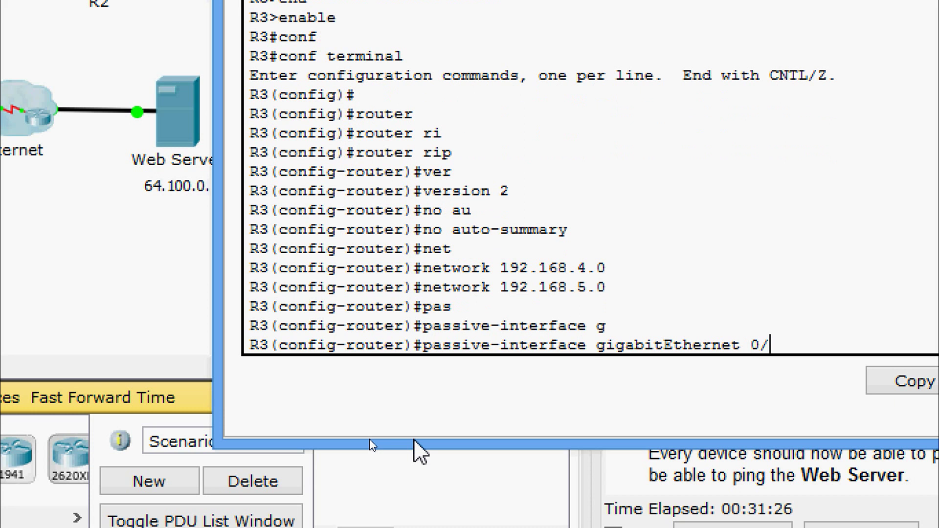
{"action": "type", "text": "0"}
{"action": "key", "text": "Return"}
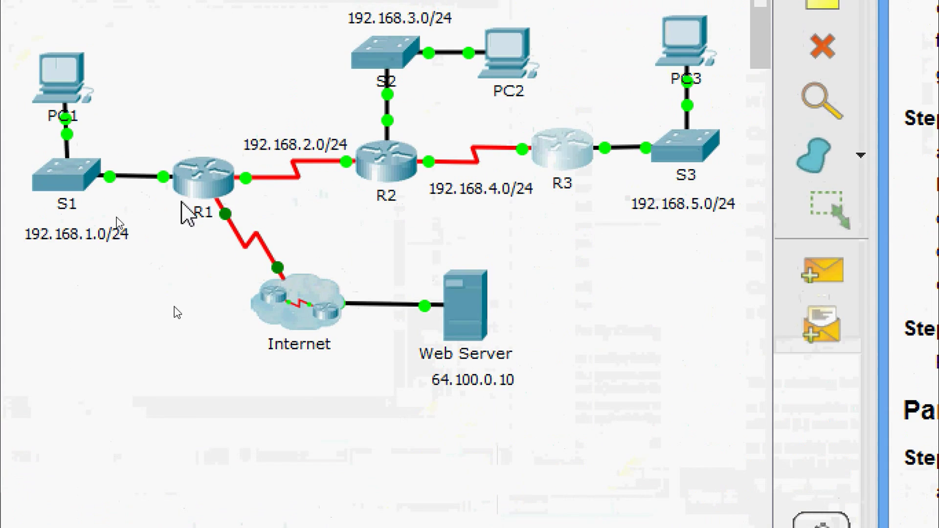
- Open the command line of router R1, enter privileged mode and display its routing table with show ip route
{"action": "left_click", "coordinate": [188, 195]}
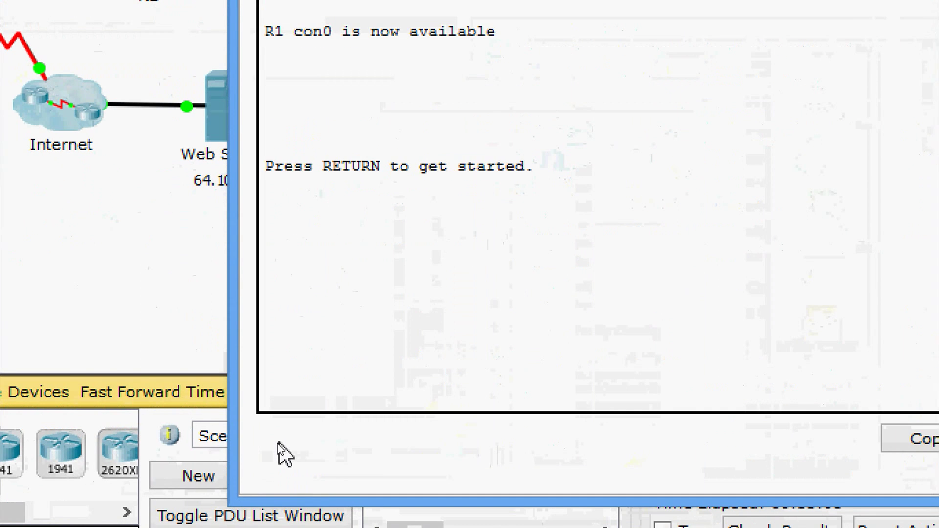
{"action": "key", "text": "Return"}
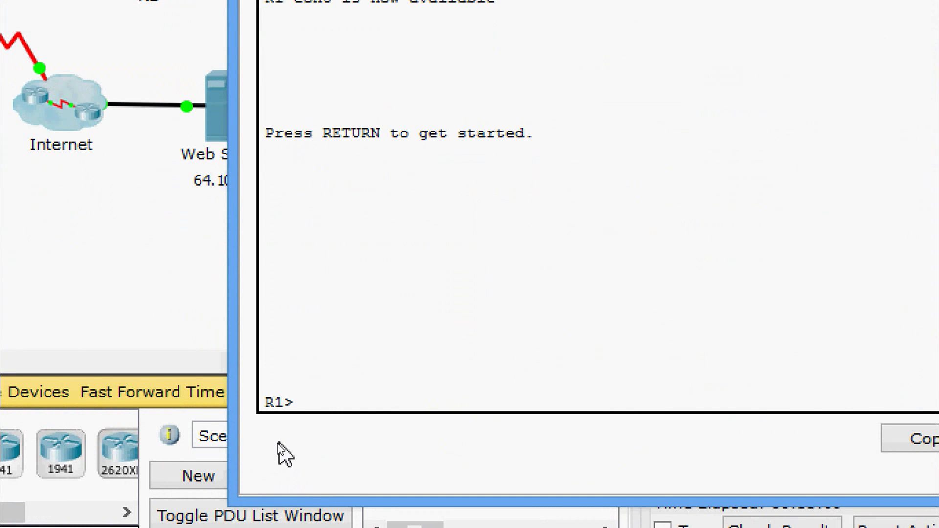
{"action": "type", "text": "ena"}
{"action": "key", "text": "Tab"}
{"action": "key", "text": "Return"}
{"action": "type", "text": "sh"}
{"action": "key", "text": "Tab"}
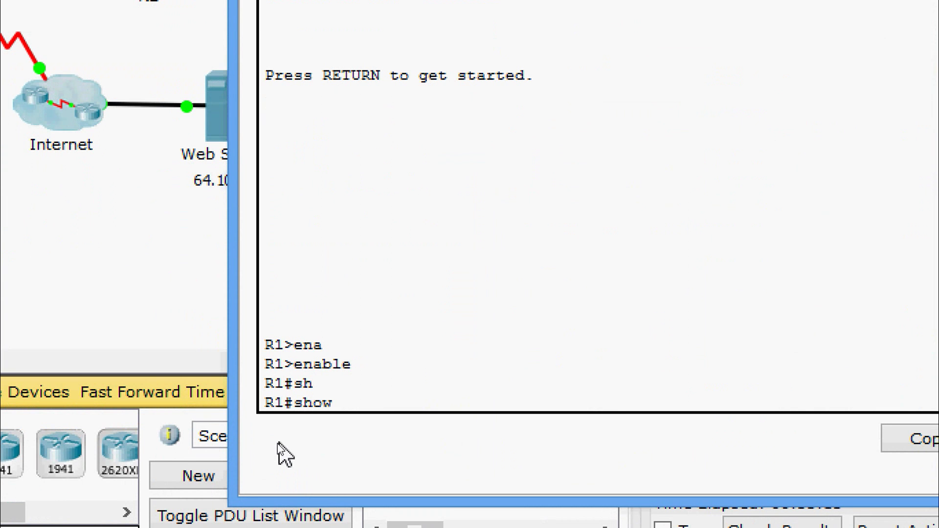
{"action": "type", "text": "ip rou"}
{"action": "key", "text": "Tab"}
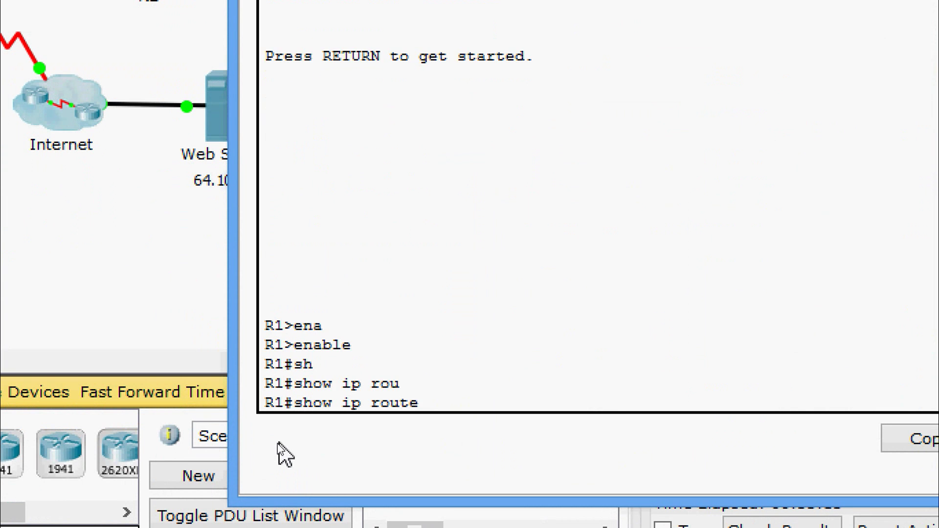
{"action": "key", "text": "Return"}
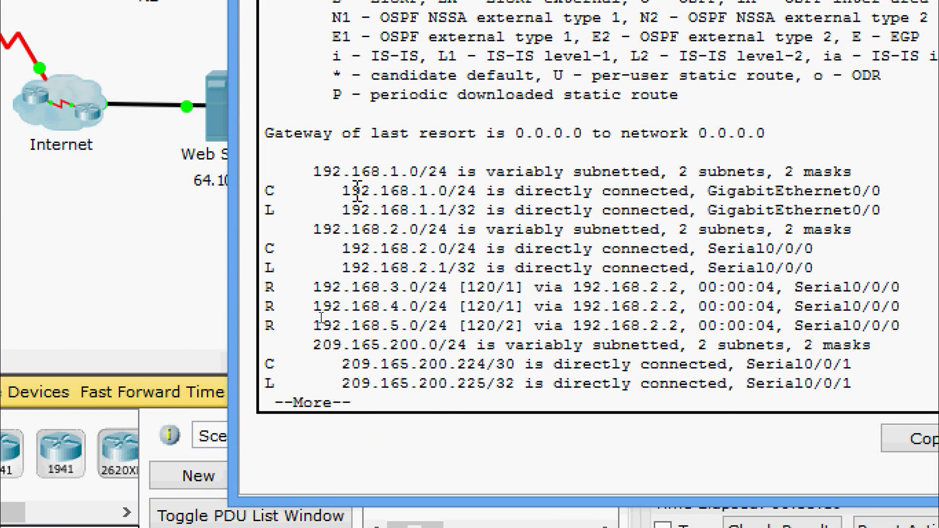
- Examine R1's routing table through to its end, checking the connected, local, RIP and default route entries
{"action": "left_click_drag", "start_coordinate": [361, 191], "coordinate": [439, 191]}
{"action": "left_click_drag", "start_coordinate": [352, 231], "coordinate": [476, 212]}
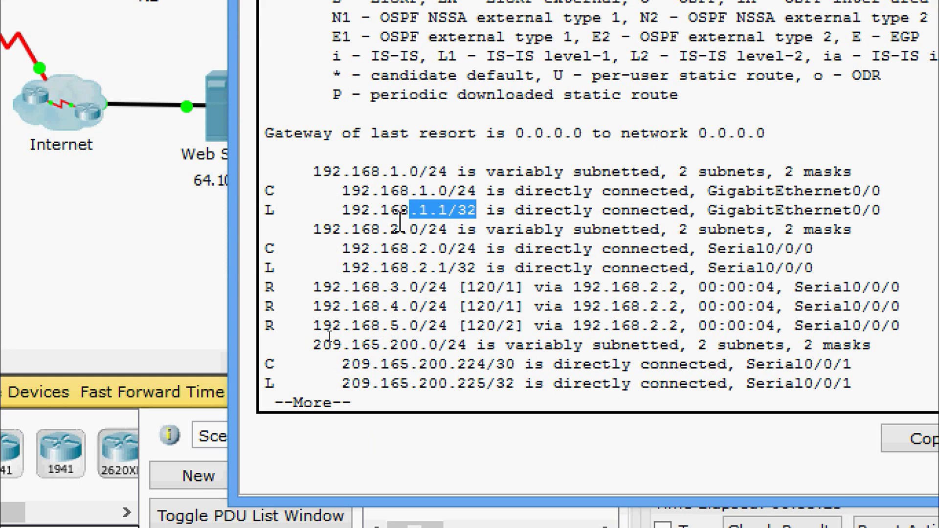
{"action": "left_click_drag", "start_coordinate": [380, 230], "coordinate": [447, 250]}
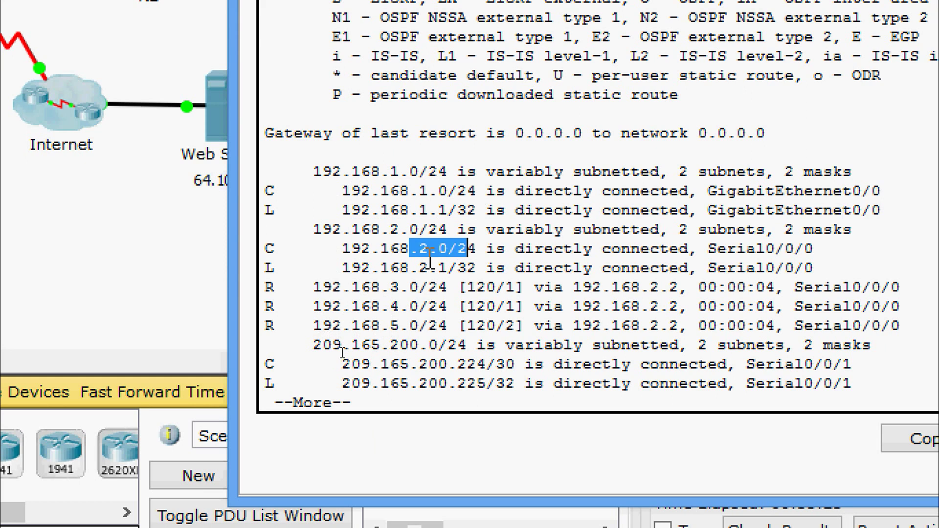
{"action": "left_click_drag", "start_coordinate": [361, 287], "coordinate": [453, 293]}
{"action": "left_click_drag", "start_coordinate": [371, 306], "coordinate": [351, 325]}
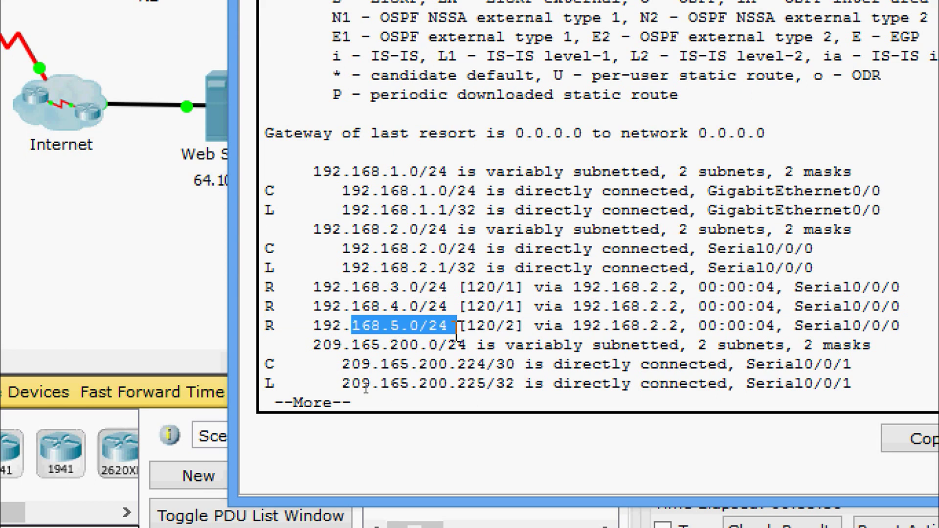
{"action": "left_click", "coordinate": [271, 365]}
{"action": "left_click_drag", "start_coordinate": [271, 366], "coordinate": [345, 350]}
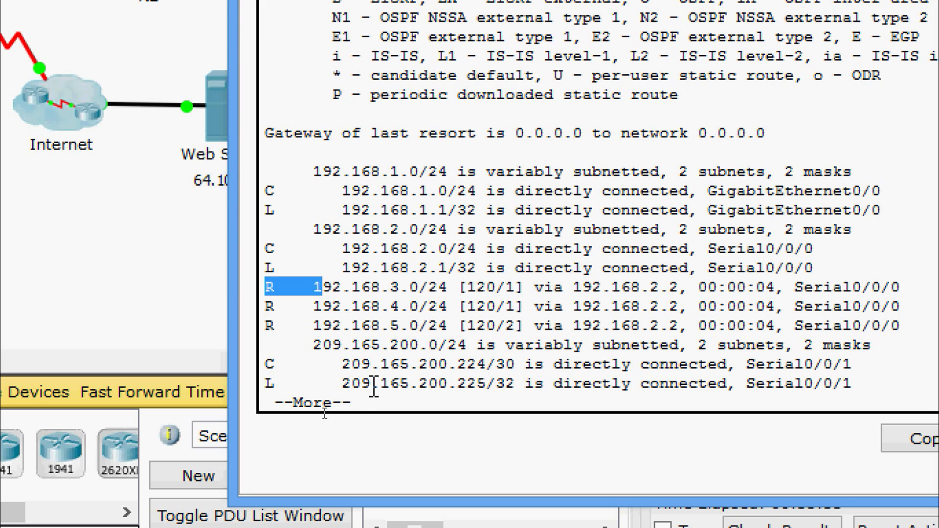
{"action": "left_click", "coordinate": [375, 364]}
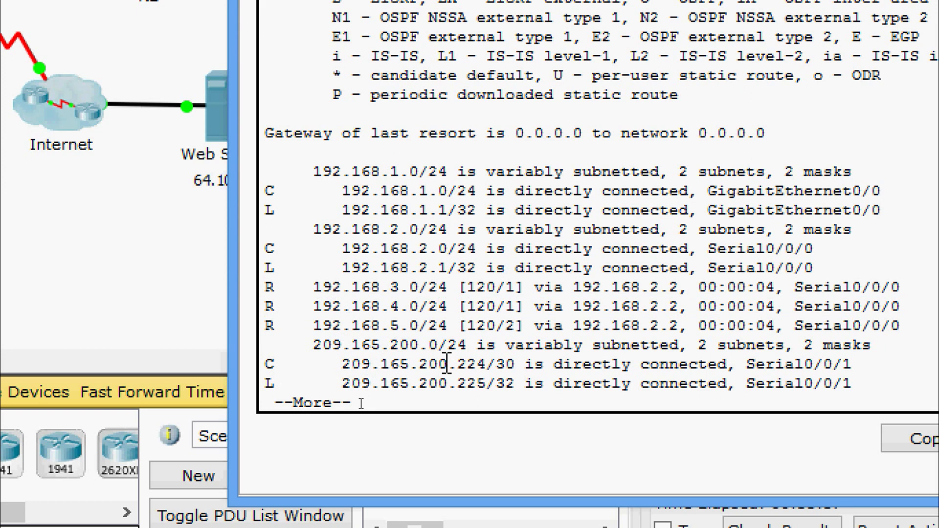
{"action": "key", "text": "space"}
{"action": "key", "text": "Return"}
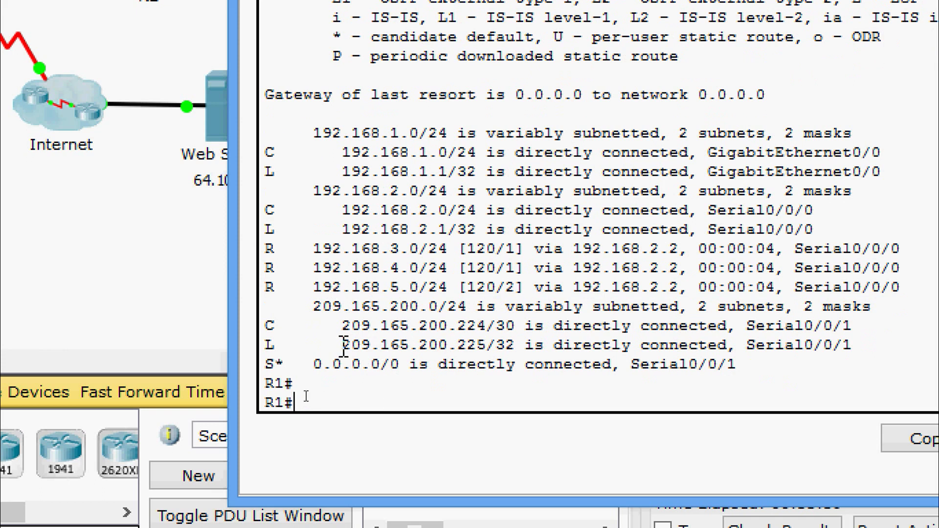
{"action": "left_click_drag", "start_coordinate": [274, 364], "coordinate": [645, 364]}
{"action": "left_click", "coordinate": [652, 330]}
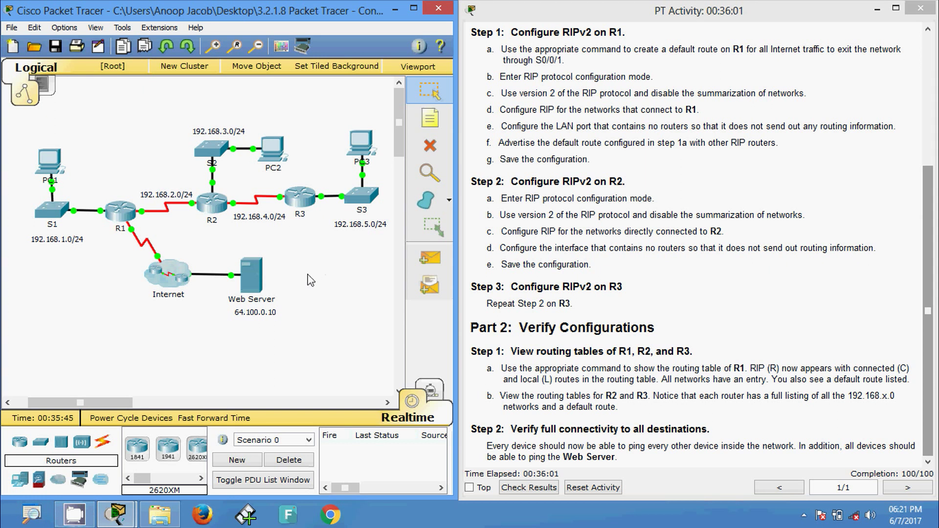
- Display router R2's routing table with show ip route and check its connected, RIP and default route entries
{"action": "left_click", "coordinate": [213, 207]}
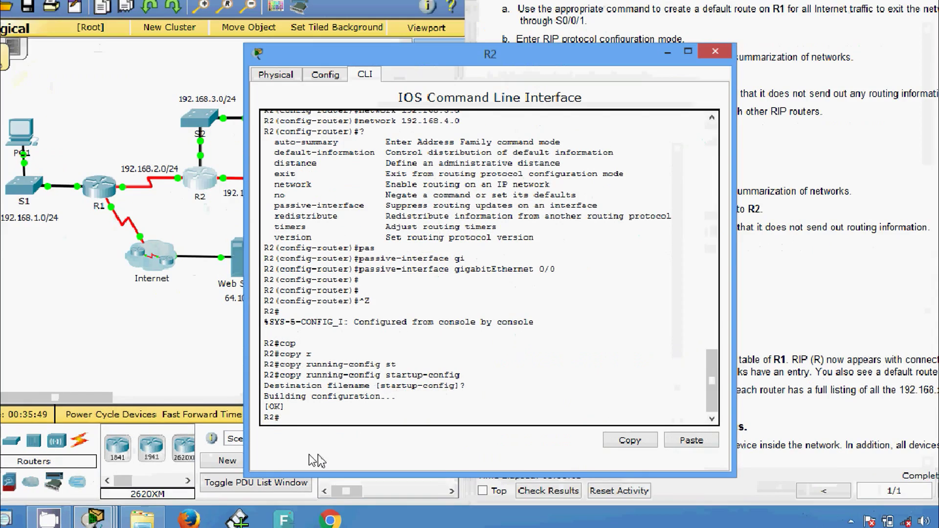
{"action": "type", "text": "sh"}
{"action": "key", "text": "Tab"}
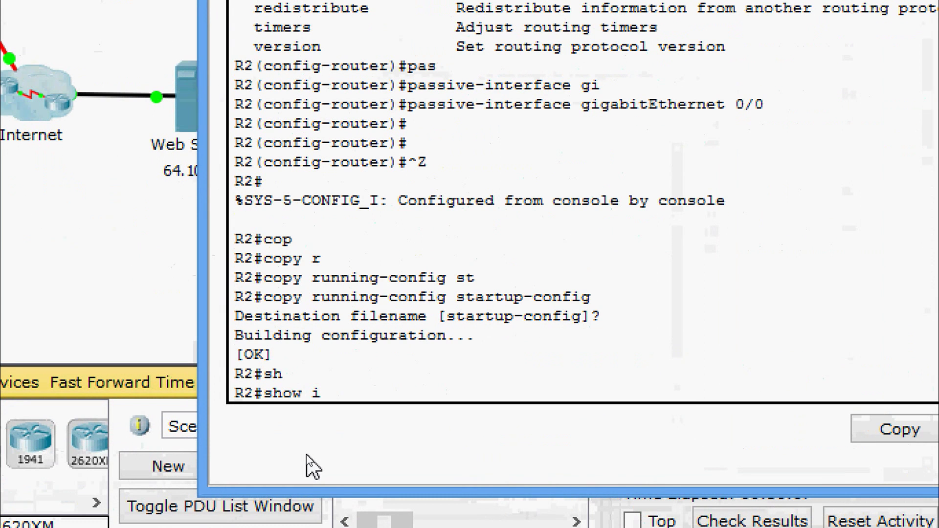
{"action": "type", "text": "ip rou"}
{"action": "key", "text": "Tab"}
{"action": "key", "text": "Return"}
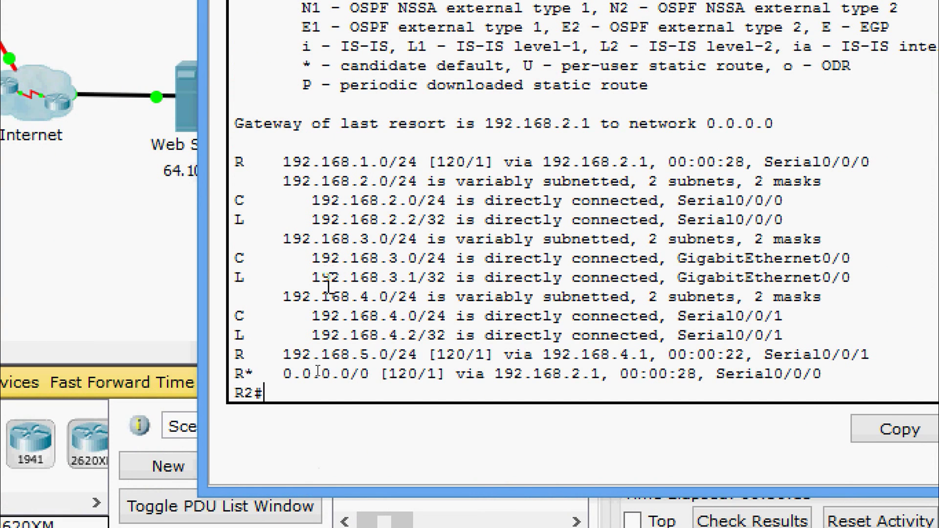
{"action": "left_click_drag", "start_coordinate": [340, 277], "coordinate": [384, 281]}
{"action": "left_click_drag", "start_coordinate": [436, 259], "coordinate": [851, 258]}
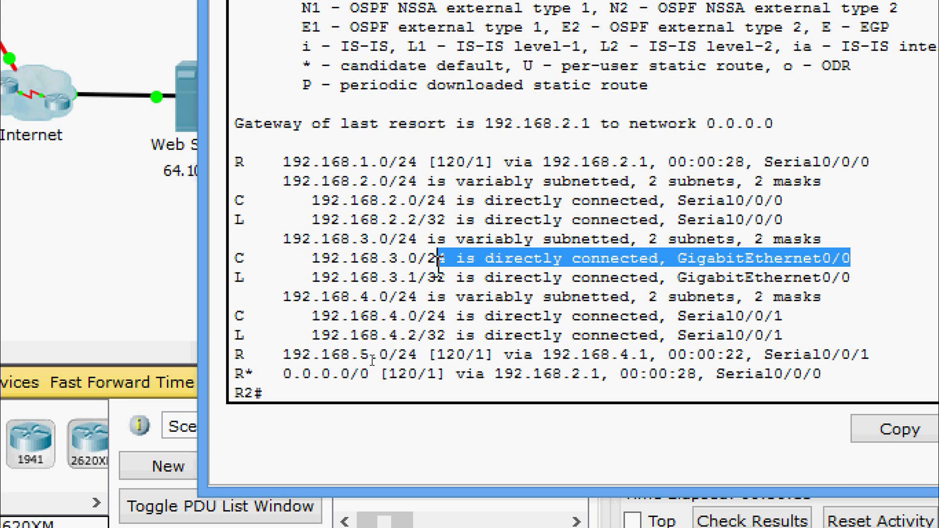
{"action": "left_click_drag", "start_coordinate": [351, 317], "coordinate": [456, 319]}
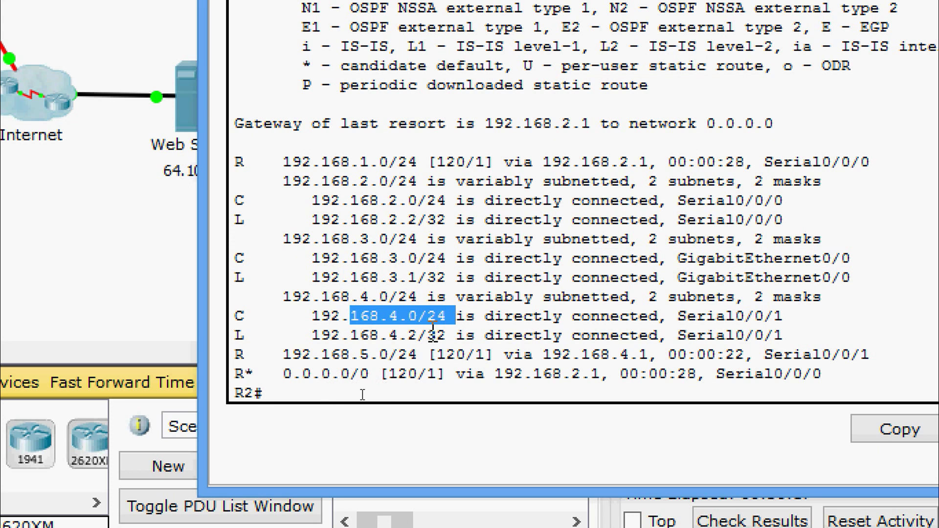
{"action": "left_click_drag", "start_coordinate": [341, 354], "coordinate": [456, 354]}
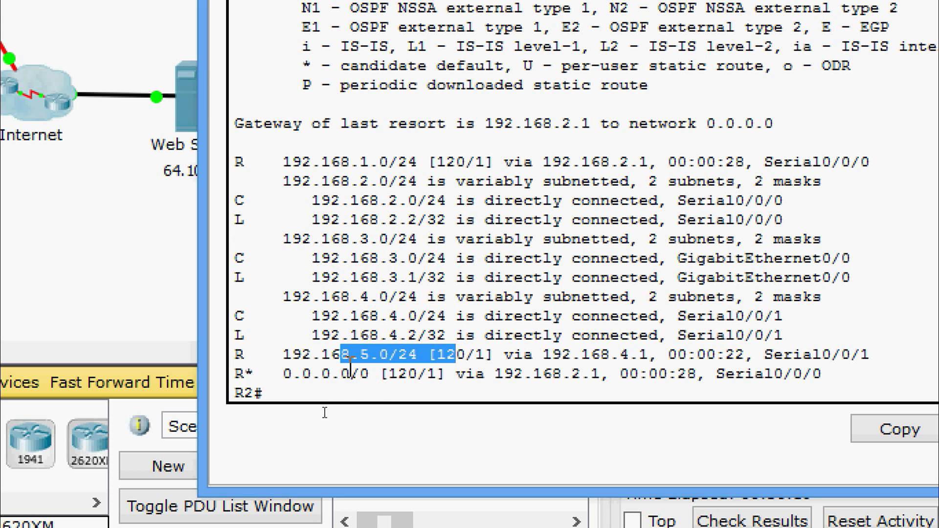
{"action": "left_click_drag", "start_coordinate": [238, 374], "coordinate": [829, 376]}
{"action": "left_click", "coordinate": [822, 382]}
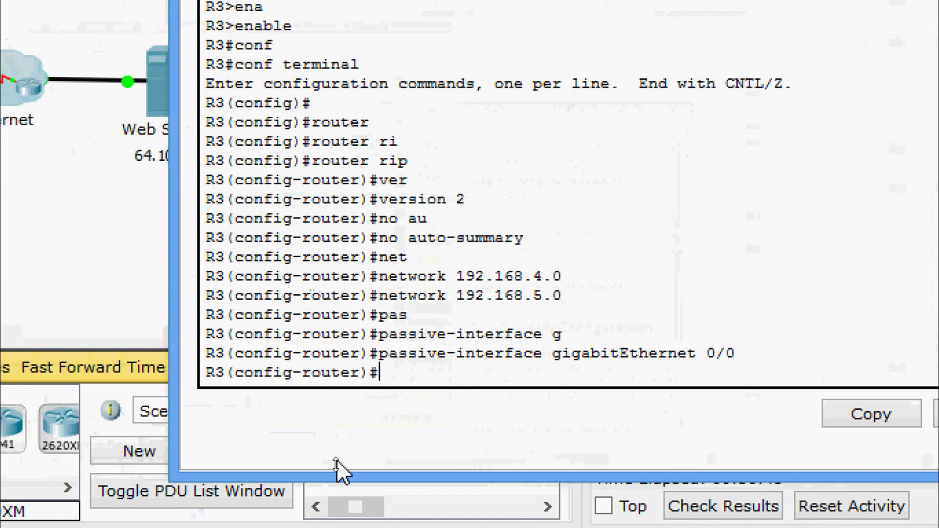
- Leave configuration mode on R3 and copy the running-config to the startup-config under the default file name
{"action": "key", "text": "ctrl+z"}
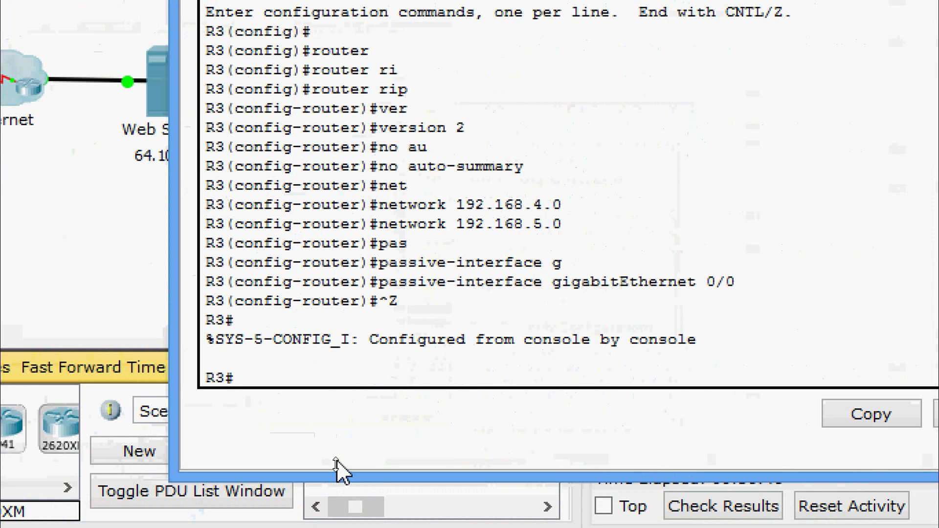
{"action": "type", "text": "c"}
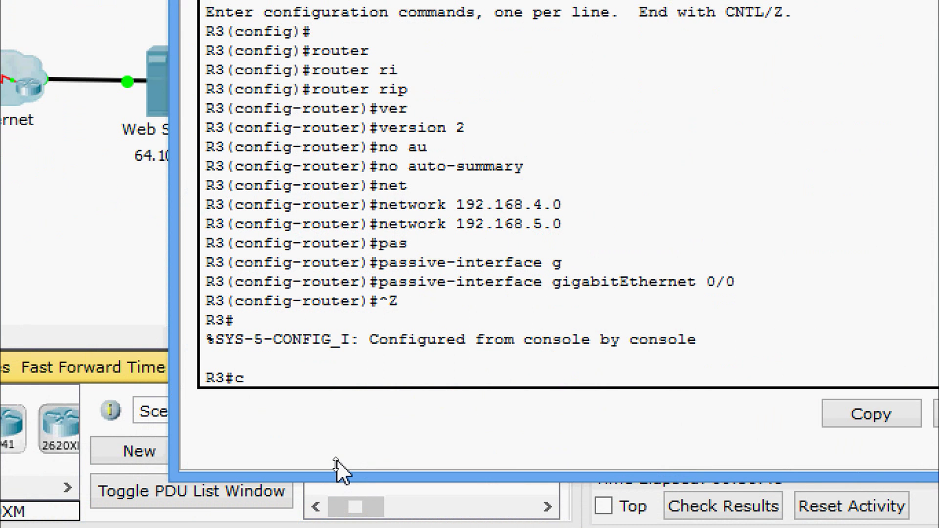
{"action": "type", "text": "op"}
{"action": "key", "text": "Tab"}
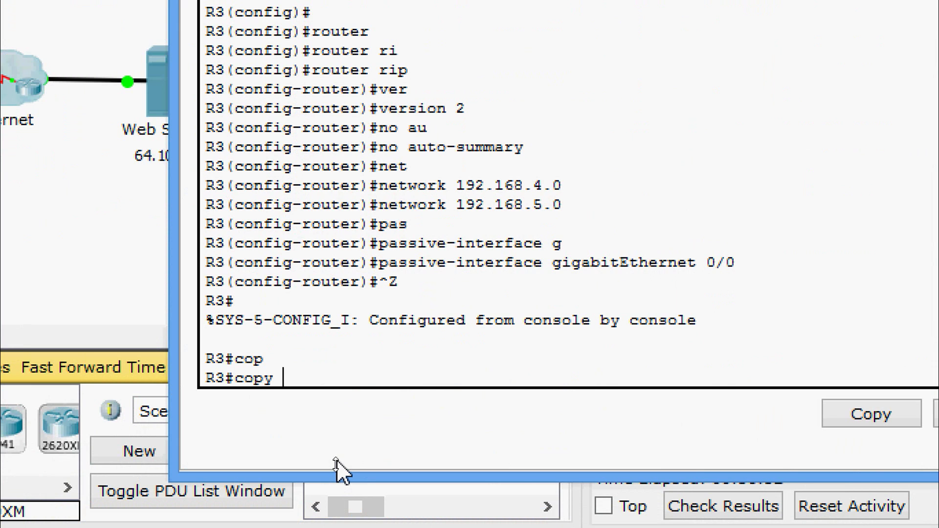
{"action": "type", "text": "r"}
{"action": "key", "text": "Tab"}
{"action": "type", "text": "st"}
{"action": "key", "text": "Tab"}
{"action": "key", "text": "Return"}
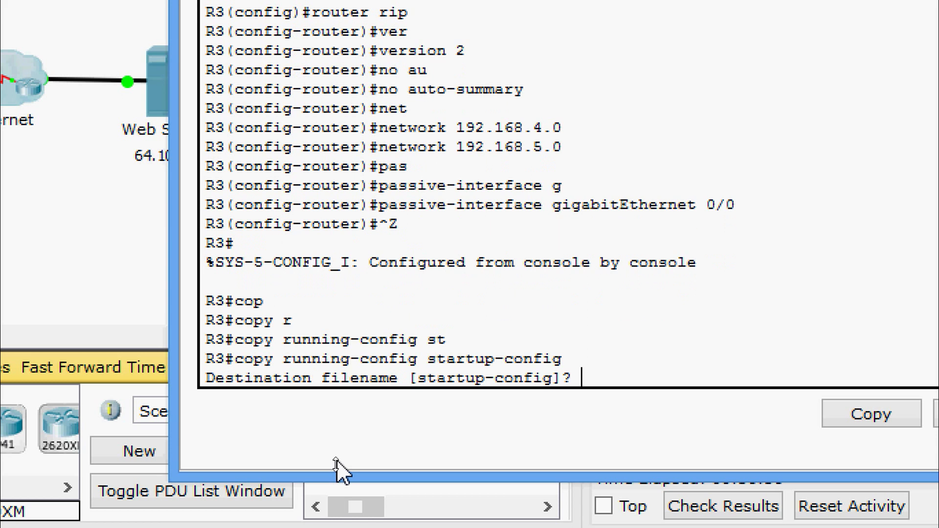
{"action": "key", "text": "Return"}
- Display R3's routing table with show ip route
{"action": "type", "text": "sh"}
{"action": "key", "text": "Tab"}
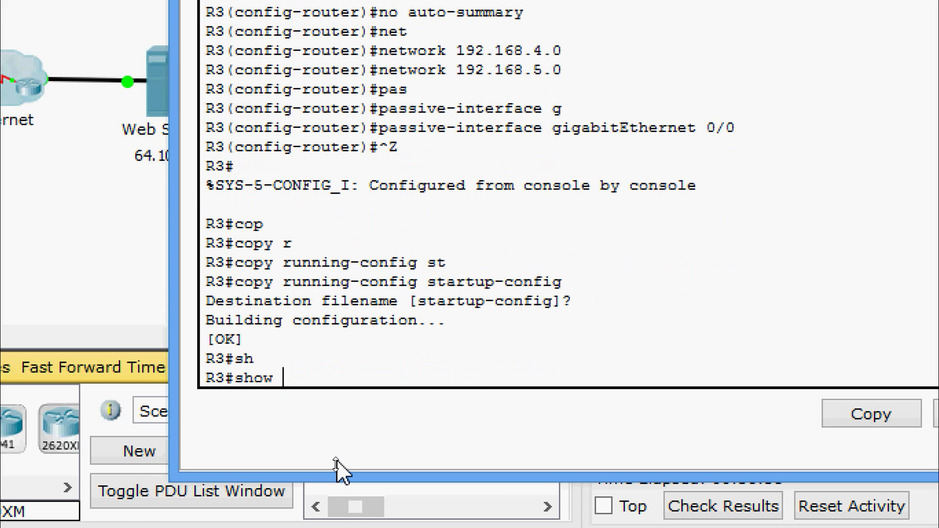
{"action": "type", "text": "ip rou"}
{"action": "key", "text": "Tab"}
{"action": "key", "text": "Return"}
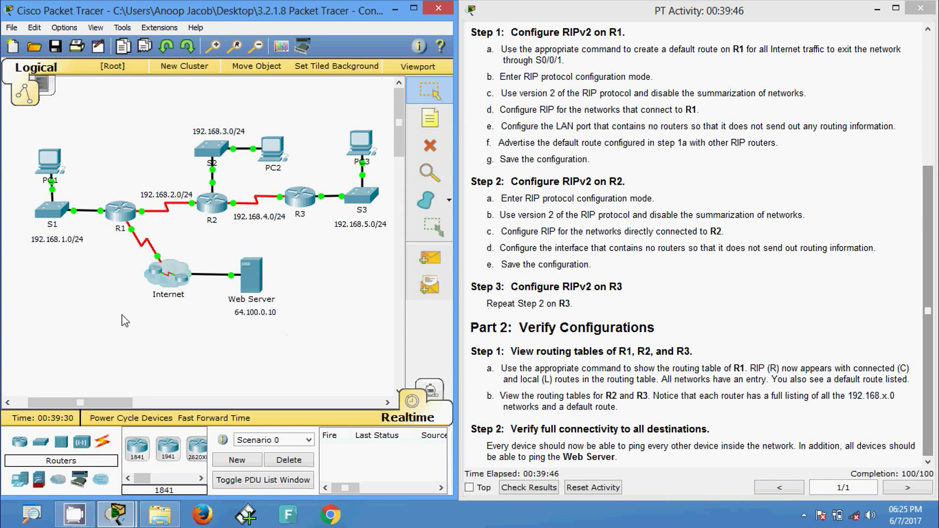
- Open the Command Prompt on PC1 and ping PC2 at 192.168.3.10 to test connectivity
{"action": "left_click", "coordinate": [50, 159]}
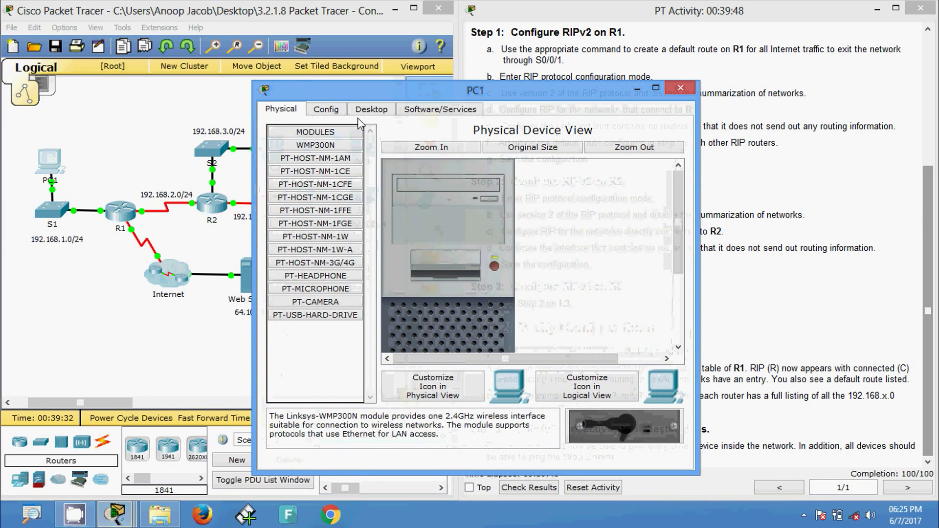
{"action": "left_click", "coordinate": [372, 109]}
{"action": "left_click_drag", "start_coordinate": [378, 98], "coordinate": [562, 89]}
{"action": "left_click", "coordinate": [706, 152]}
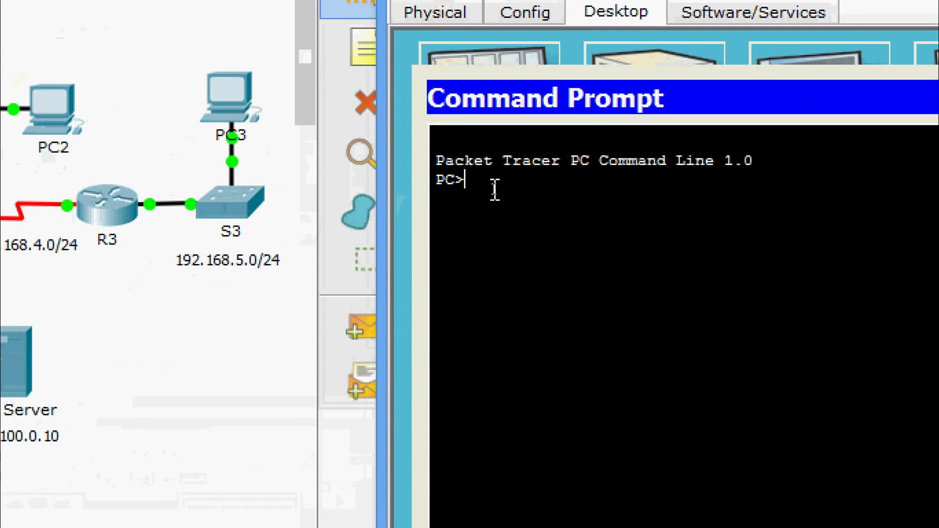
{"action": "type", "text": "ping 192.1"}
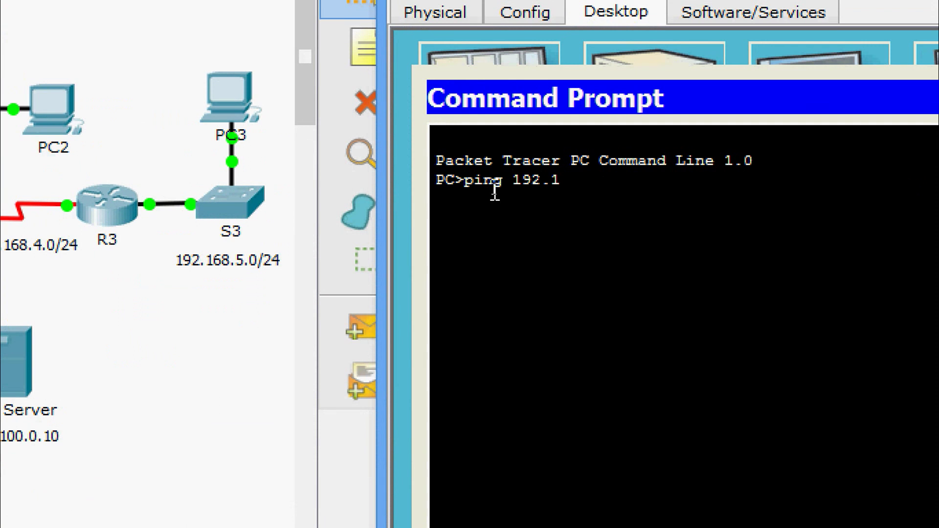
{"action": "type", "text": "68.3.10"}
{"action": "key", "text": "Return"}
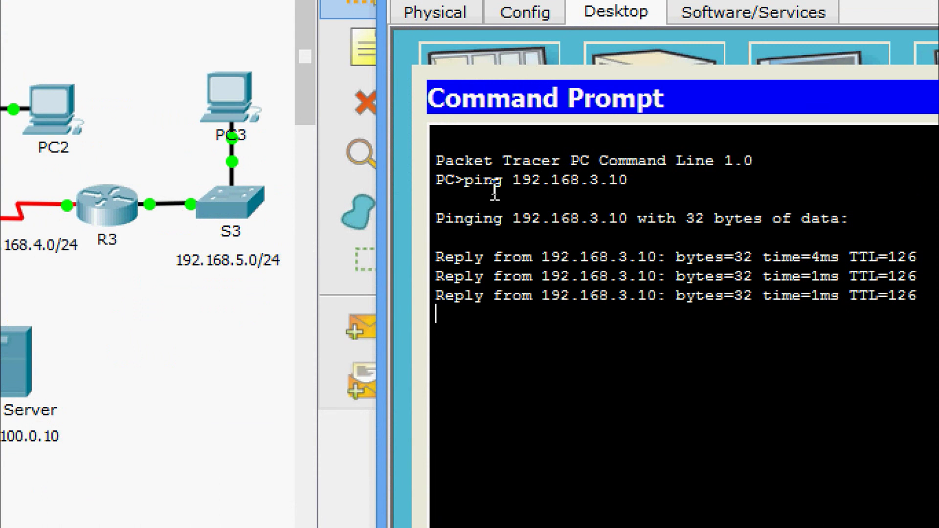
- Ping PC3 at 192.168.5.10 and the Web Server at 64.100.0.10 from PC1
{"action": "key", "text": "Up"}
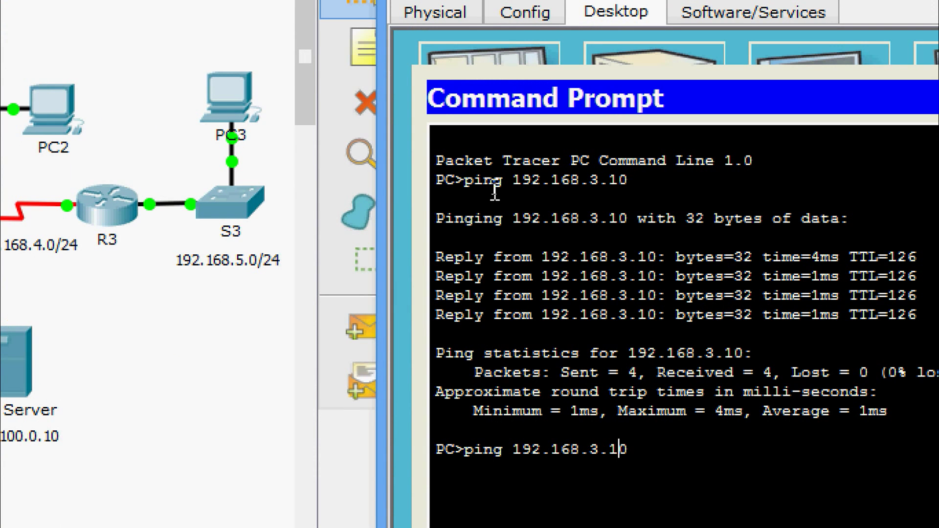
{"action": "key", "text": "Left"}
{"action": "key", "text": "Left"}
{"action": "key", "text": "Left"}
{"action": "key", "text": "BackSpace"}
{"action": "type", "text": "5"}
{"action": "key", "text": "Return"}
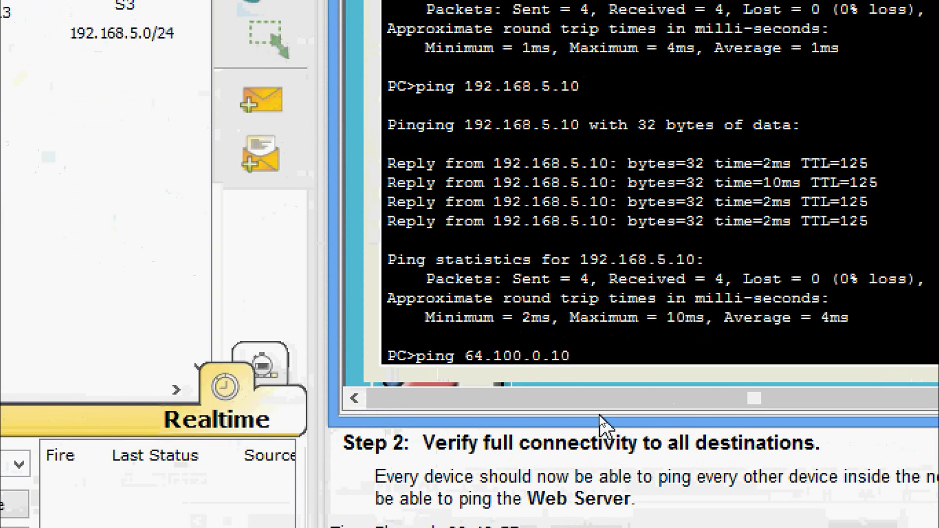
{"action": "key", "text": "Return"}
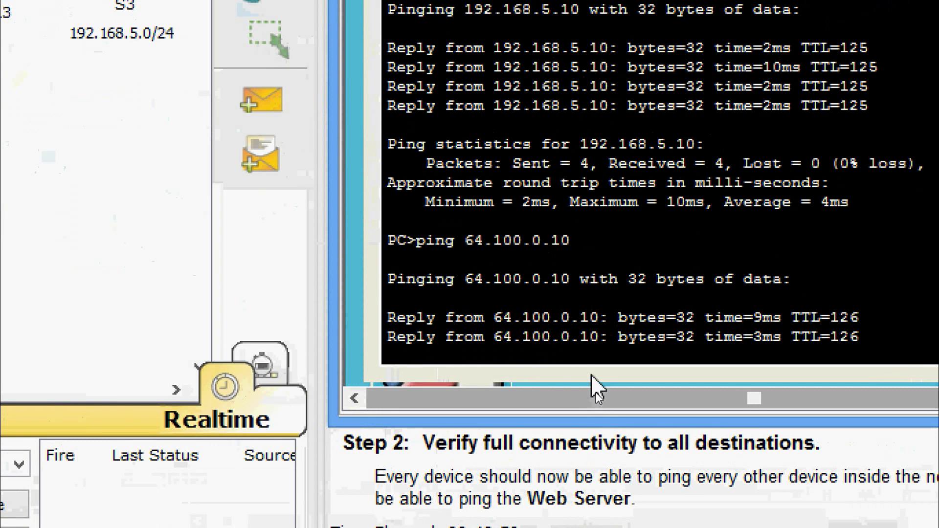